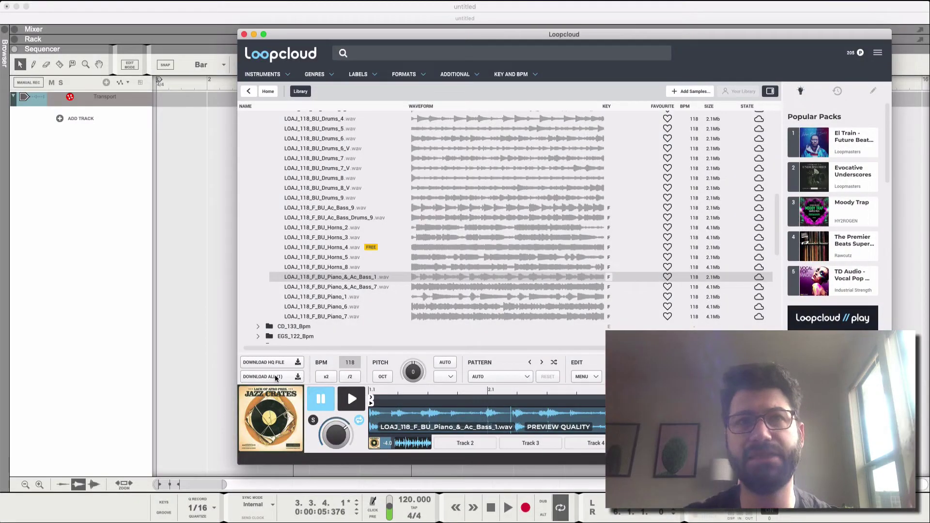
Download the Piano & Ac Bass 1 loop and drag its original file into Reason's sequencer
left_click(262, 363)
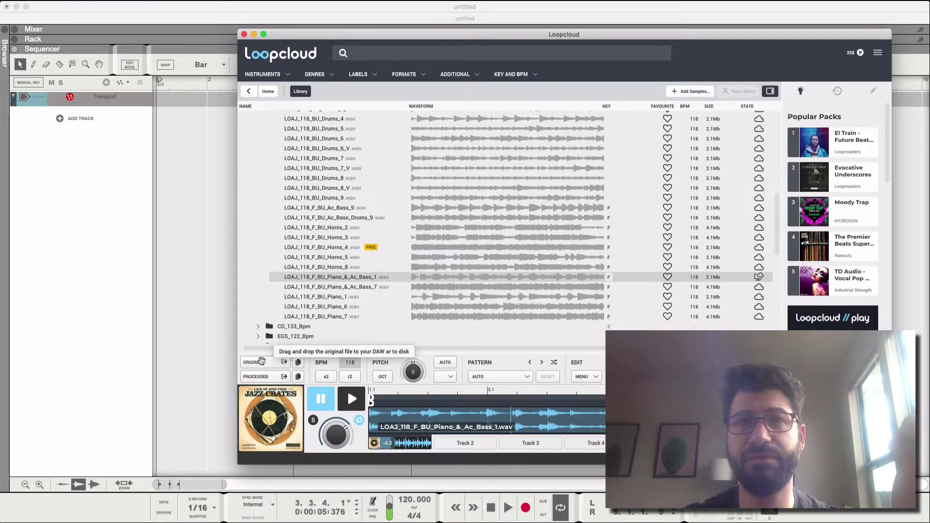
left_click_drag(262, 362, 158, 146)
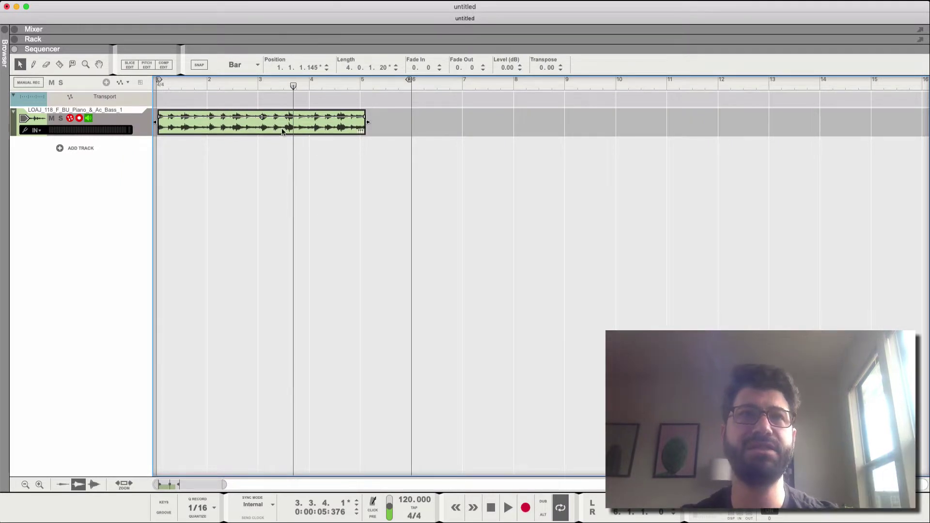
Audition the imported loop and set the song tempo to 118 BPM
left_click(170, 83)
key("space")
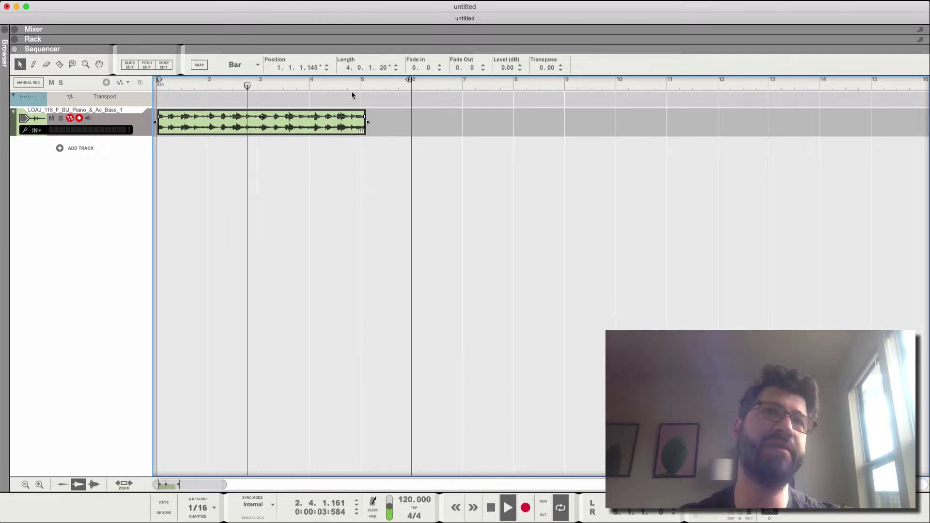
key("space")
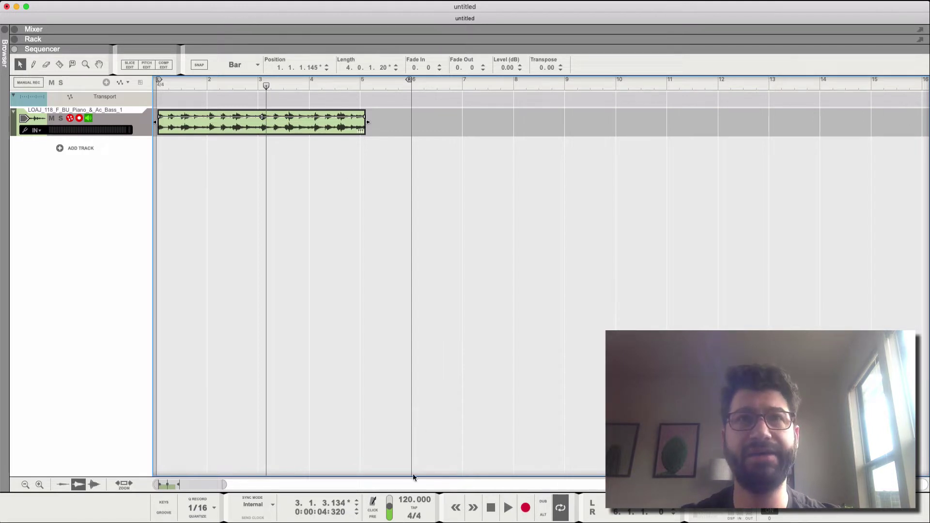
double_click(409, 501)
type("118")
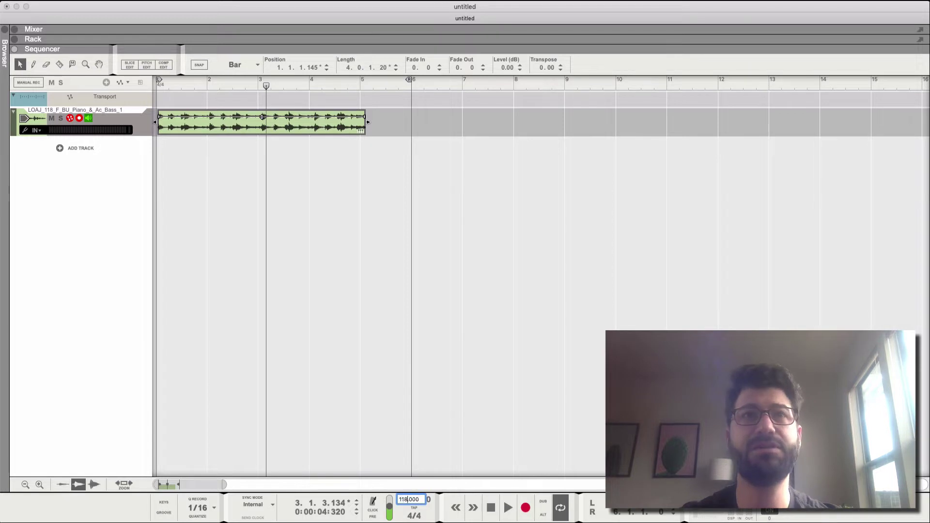
key("Return")
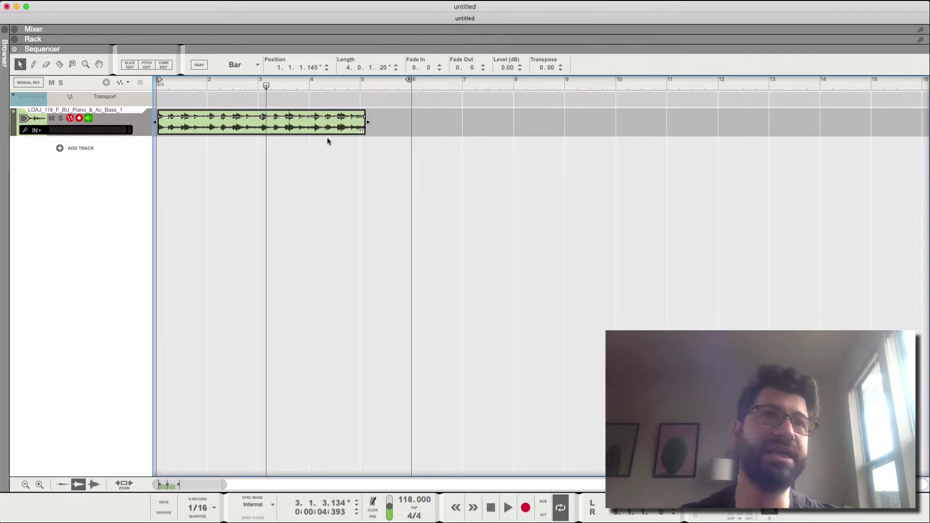
Move the clip to bar 1, trim it to exactly four bars, and play it back
left_click_drag(275, 130, 269, 129)
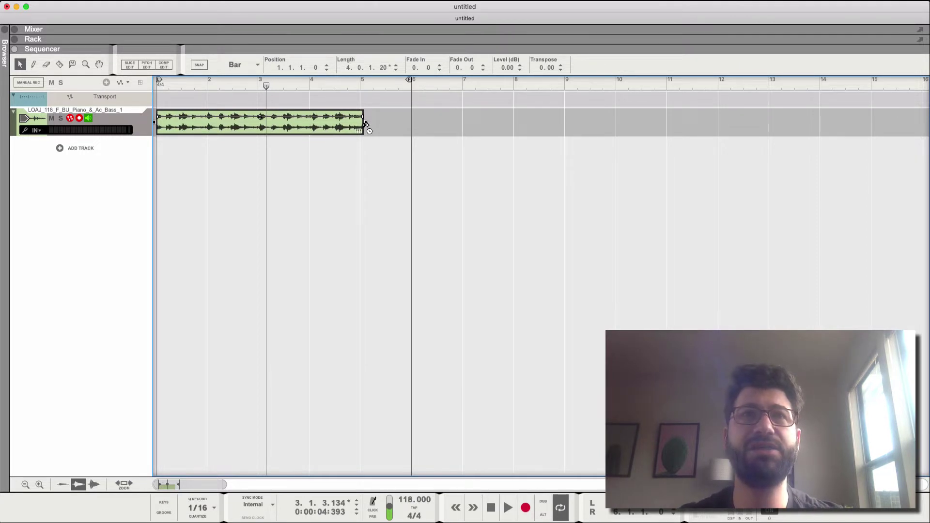
left_click_drag(365, 126, 366, 125)
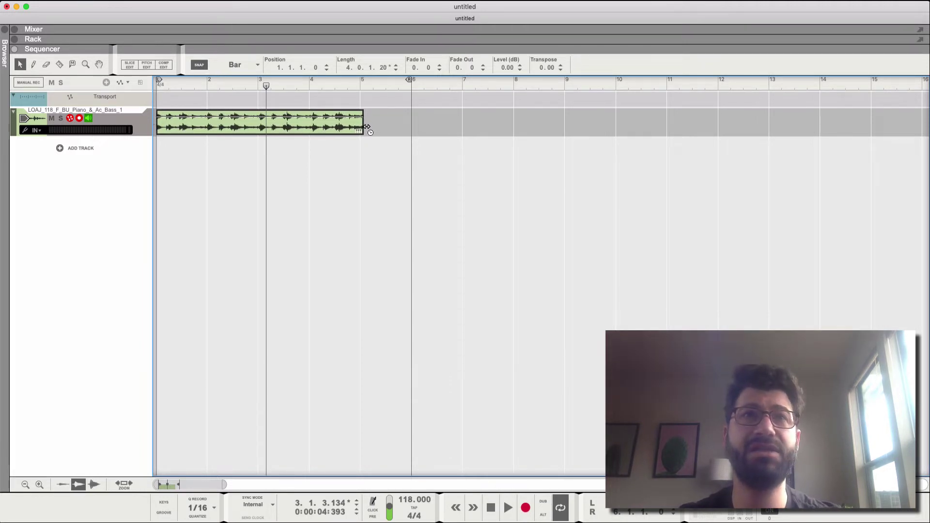
left_click_drag(366, 127, 360, 127)
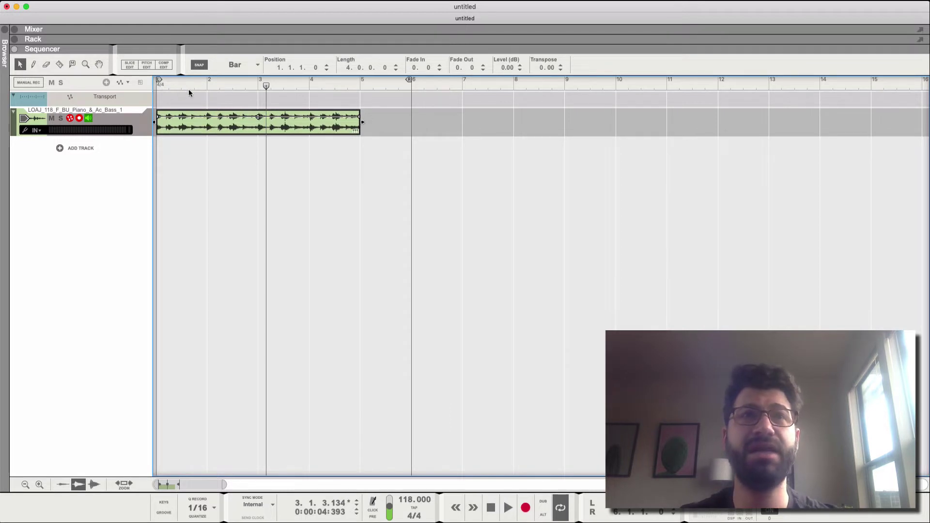
key("space")
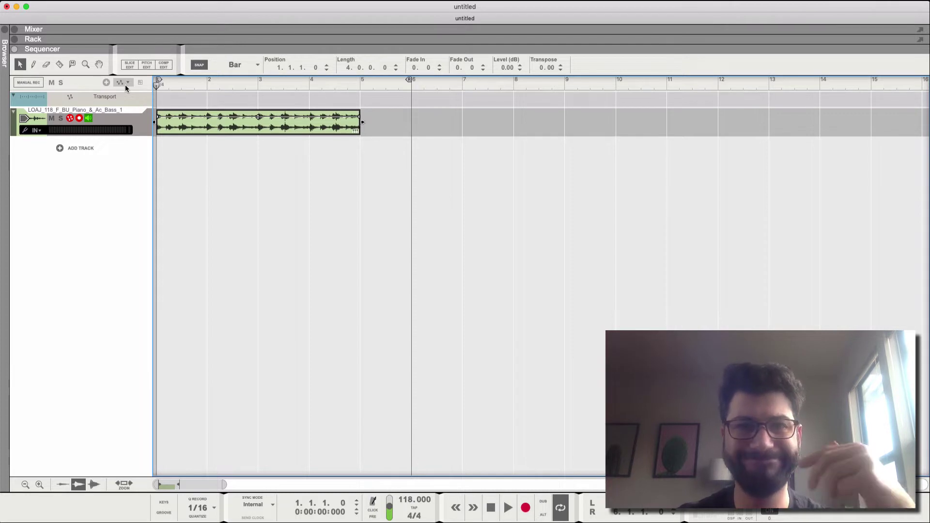
key("space")
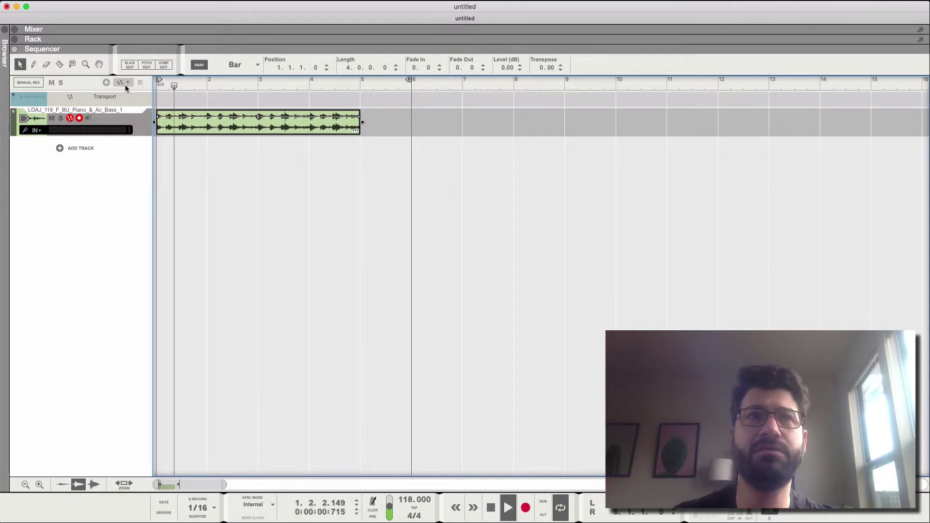
key("space")
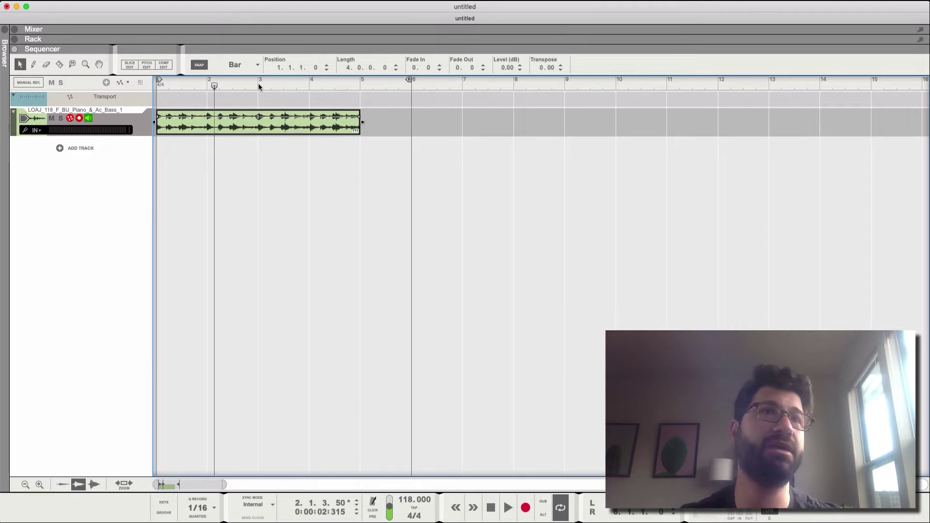
Show the clip's slice markers, zoom in, and nudge an early slice marker near bar 1
left_click(129, 67)
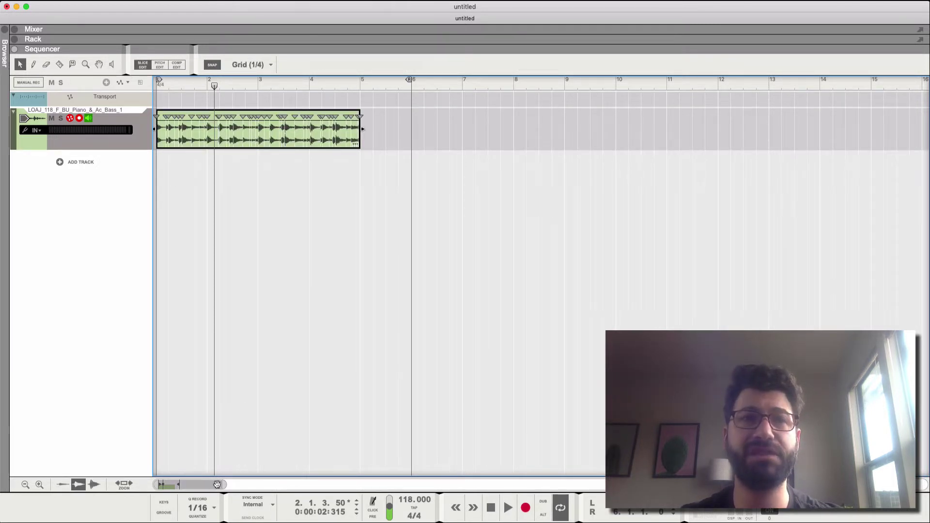
left_click_drag(225, 485, 186, 491)
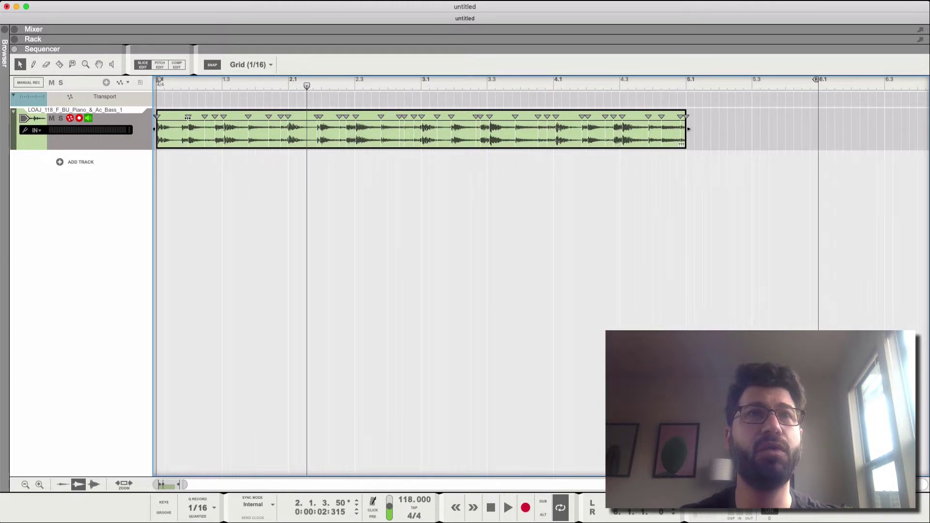
key("w")
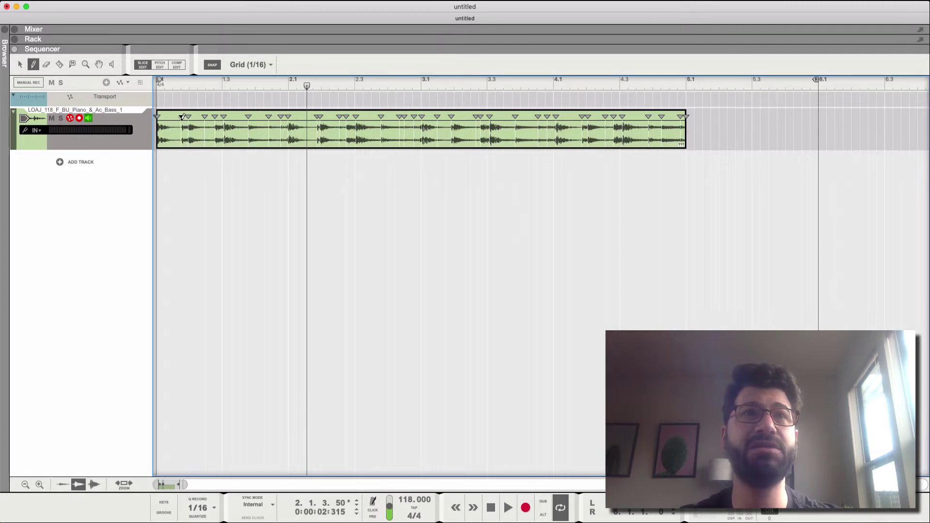
key("q")
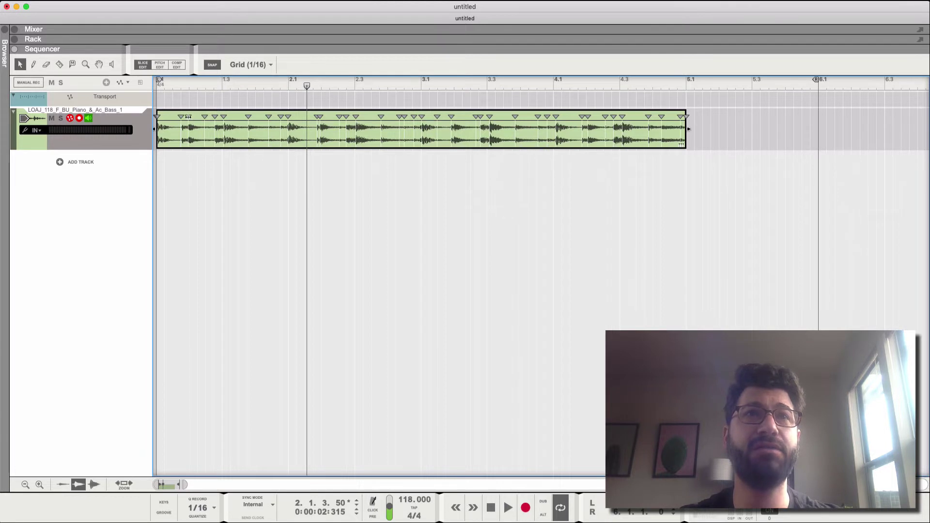
mouse_move(187, 116)
left_mouse_down()
mouse_move(197, 117)
mouse_move(188, 118)
left_mouse_up()
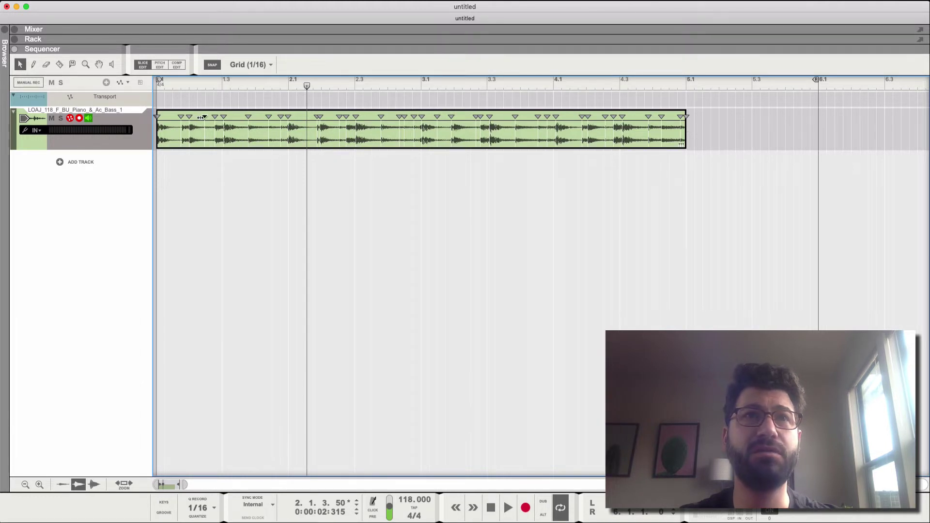
left_click_drag(202, 118, 197, 117)
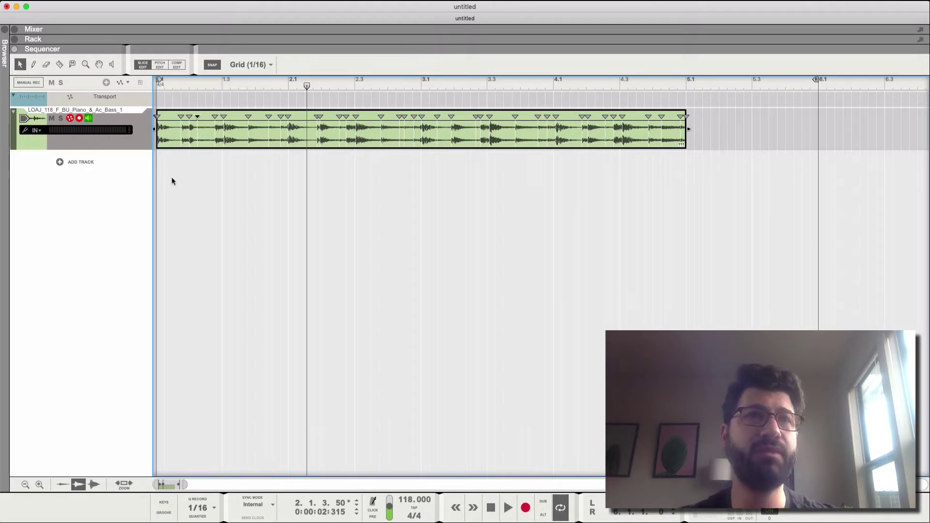
In the pitch editor, raise the first detected note from F1 to F#1 and audition it
left_click(159, 66)
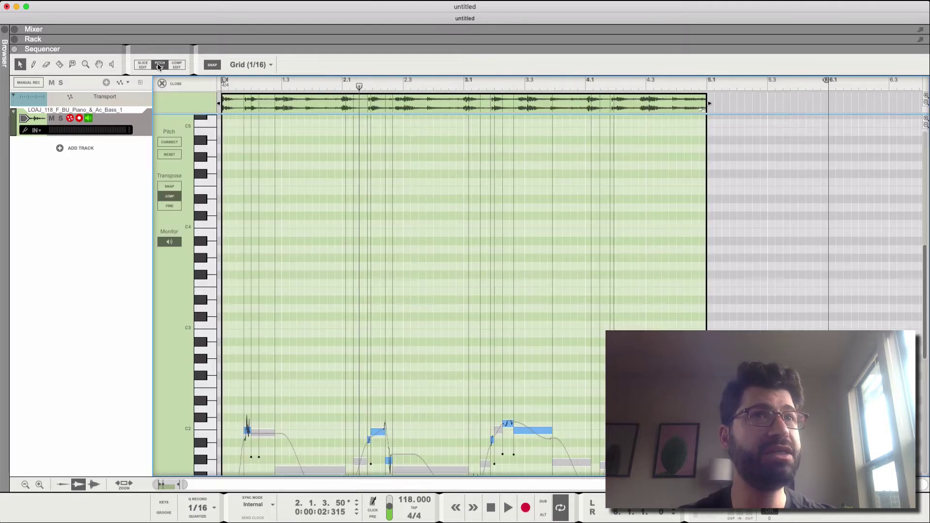
scroll(289, 295, "down", 5)
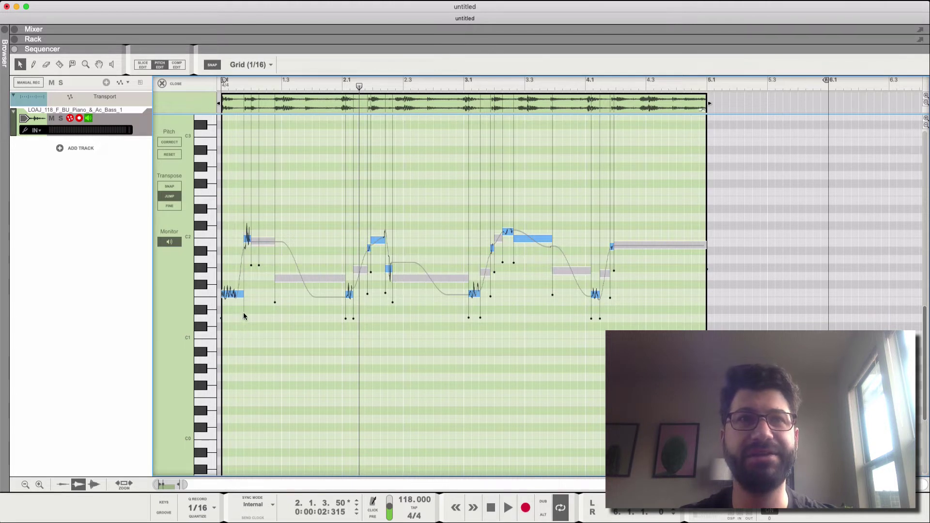
left_click(235, 295)
left_click_drag(235, 299, 234, 286)
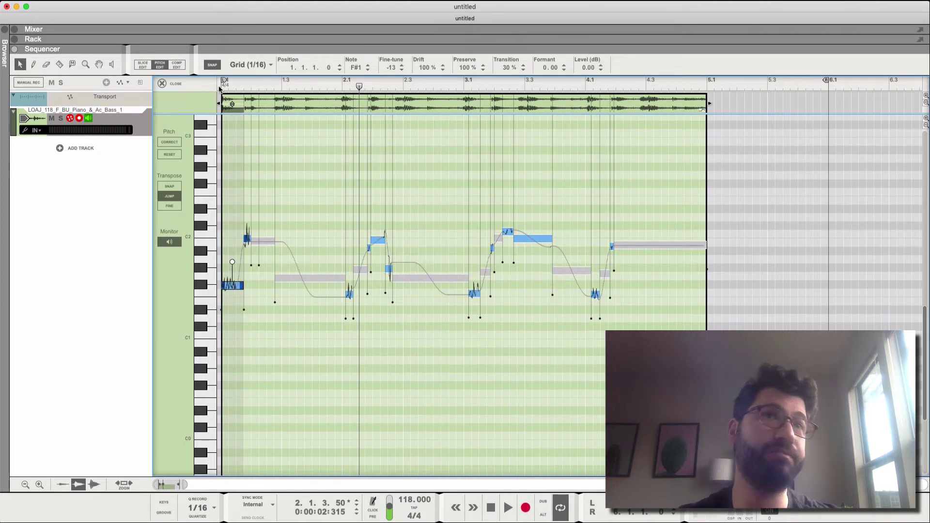
key("space")
key("space")
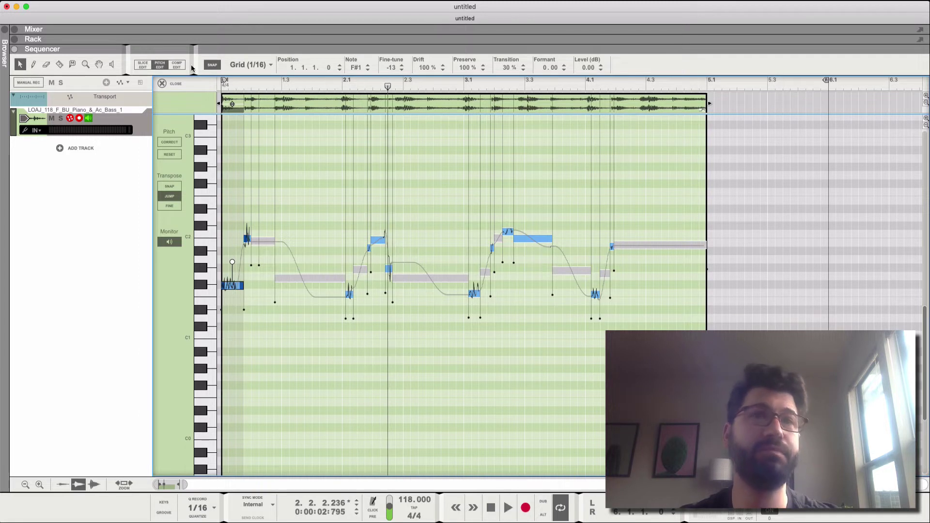
left_click(491, 508)
key("space")
key("space")
Raise the first note further to A1, audition the loop, and close the pitch editor
left_click_drag(232, 277, 231, 256)
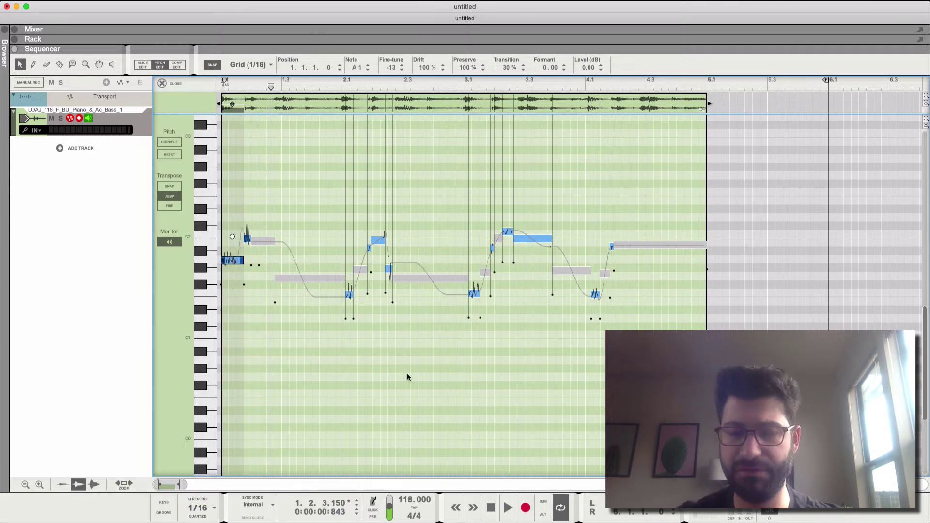
key("shift+Return")
key("space")
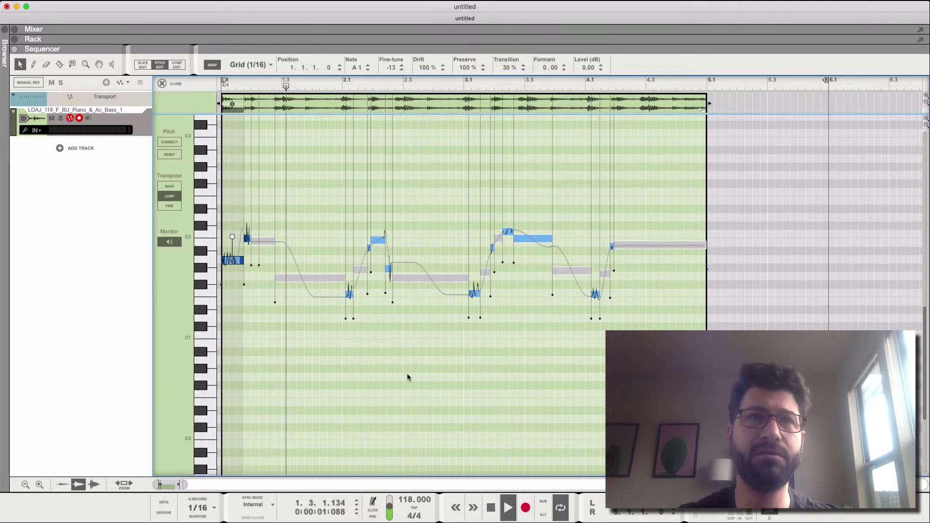
key("space")
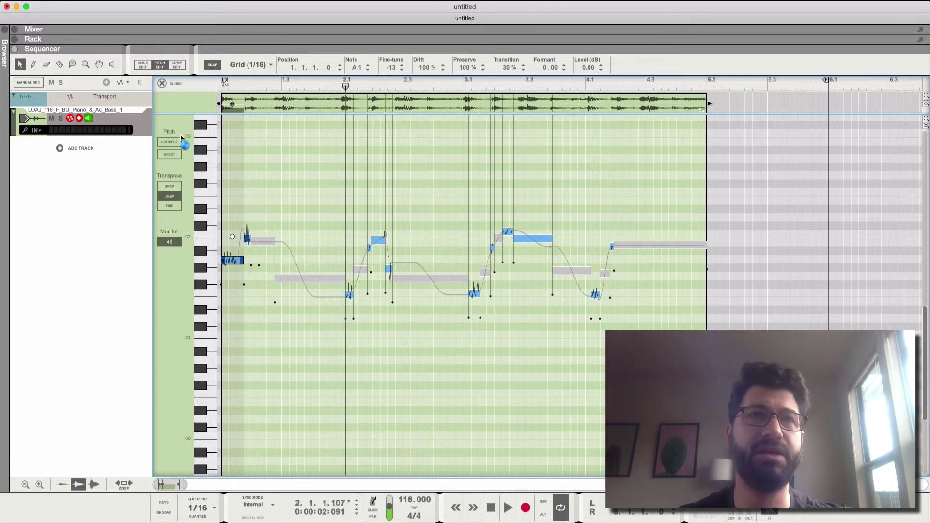
left_click(147, 65)
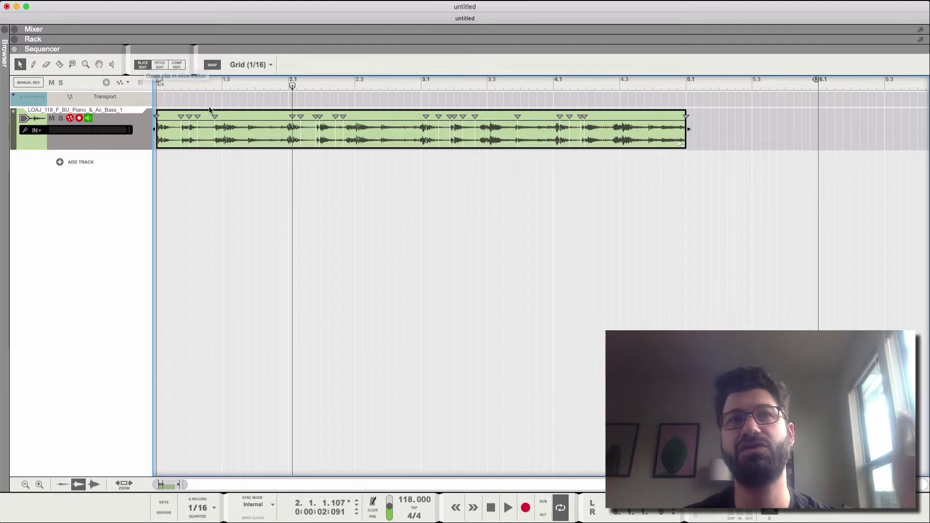
Bounce the piano & bass clip via Bounce > Bounce Clip to REX Loop
right_click(269, 128)
mouse_move(370, 238)
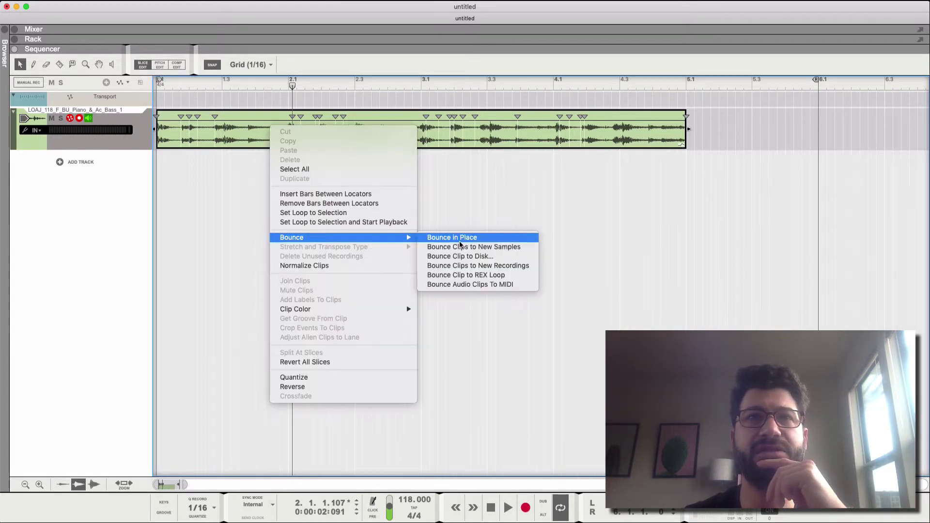
left_click(481, 272)
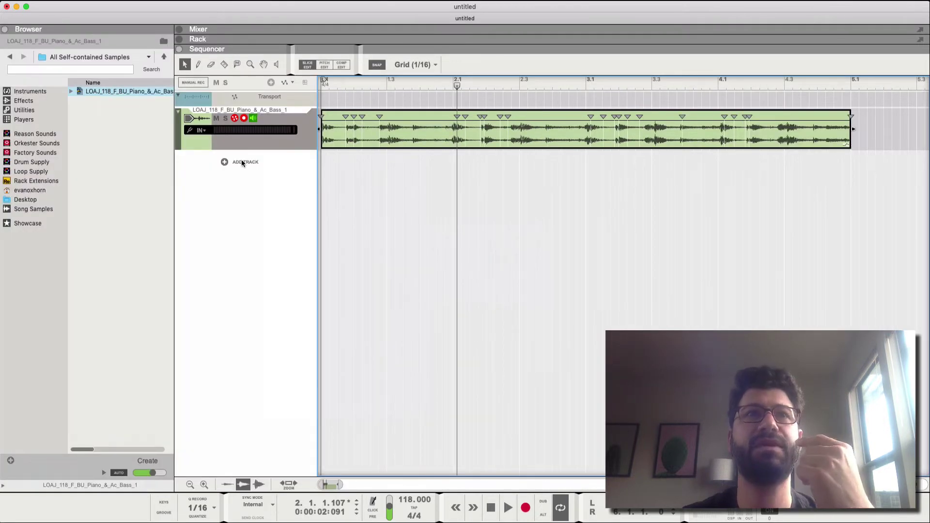
Load the bounced REX loop into a new Dr. OctoRex, unfold its controls, and start then stop its preview
left_click(178, 39)
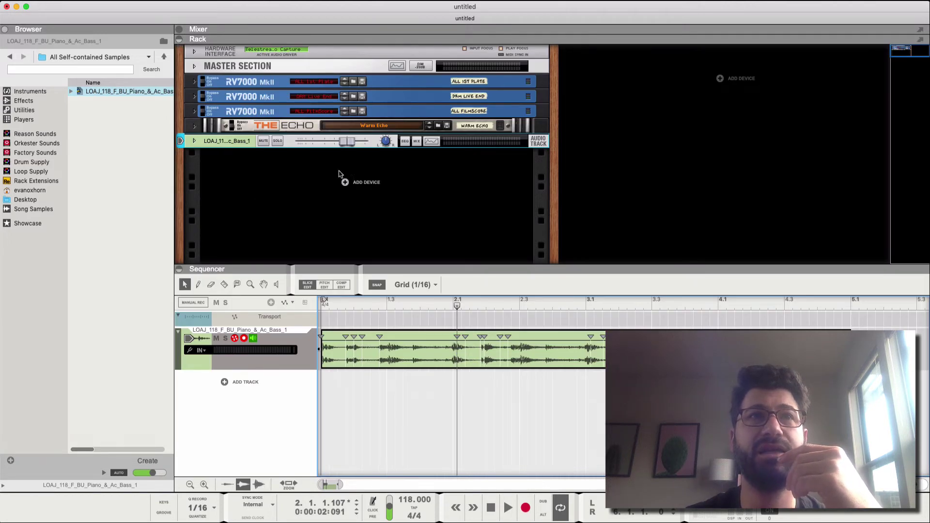
double_click(129, 90)
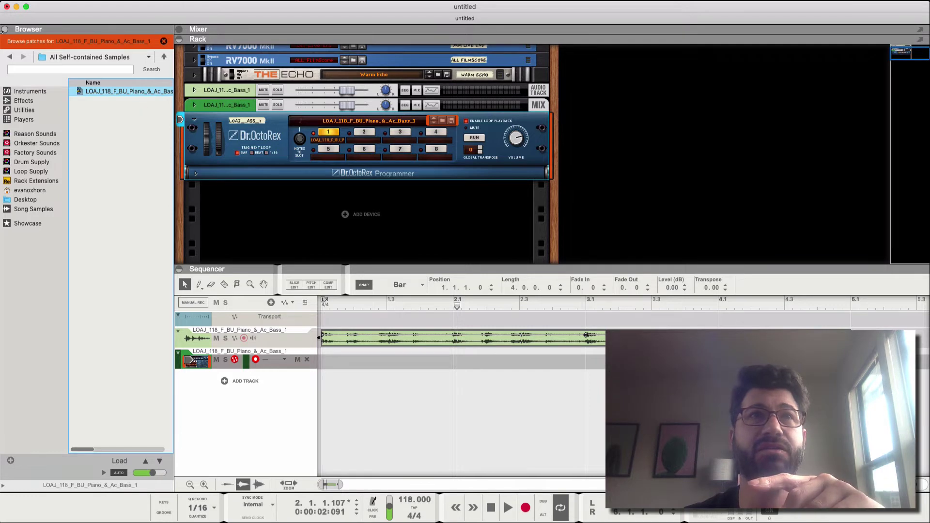
left_click(6, 30)
left_click(30, 175)
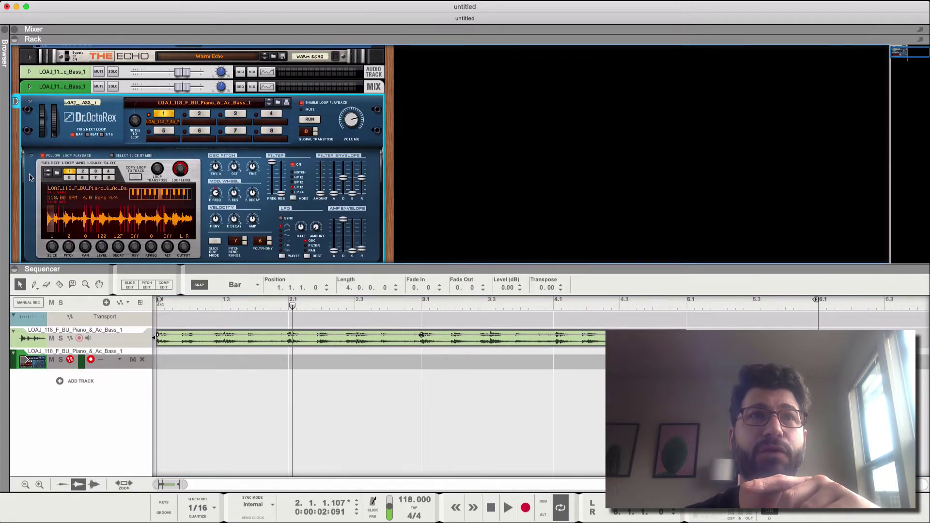
left_click(310, 120)
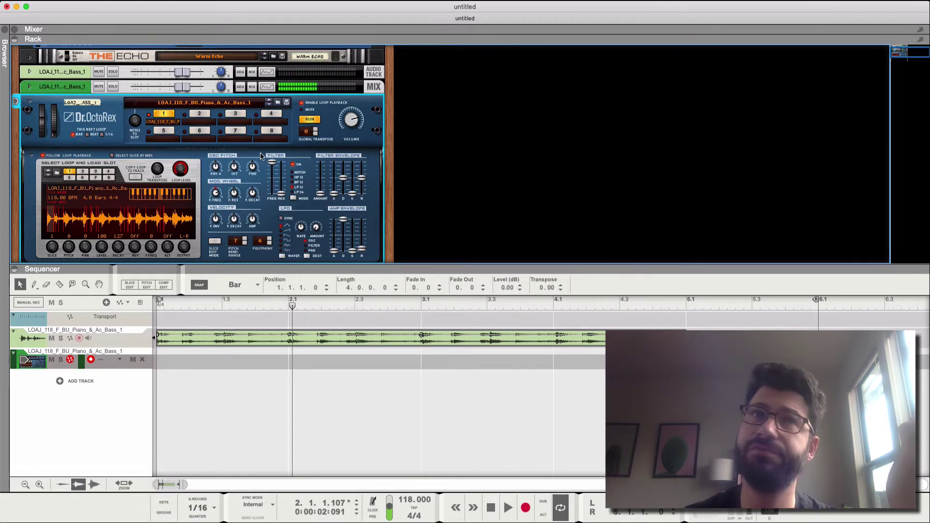
left_click(310, 120)
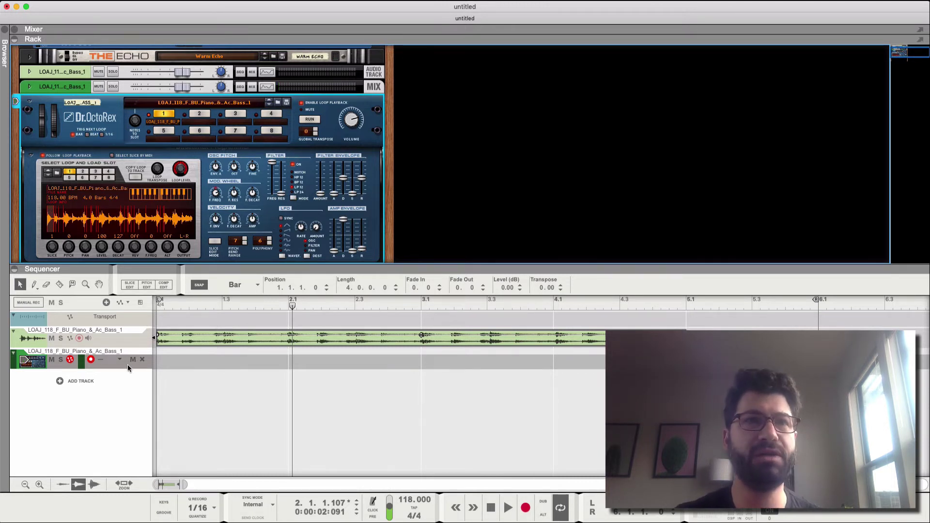
Draw a one-bar clip on the Dr. OctoRex track and audition its slices in the note editor
key("p")
left_click(161, 357)
key("q")
double_click(169, 359)
scroll(185, 395, "up", 1)
left_click(167, 404)
left_click(165, 380)
left_click(165, 388)
left_click(165, 397)
left_click(165, 412)
left_click(164, 364)
left_click(161, 341)
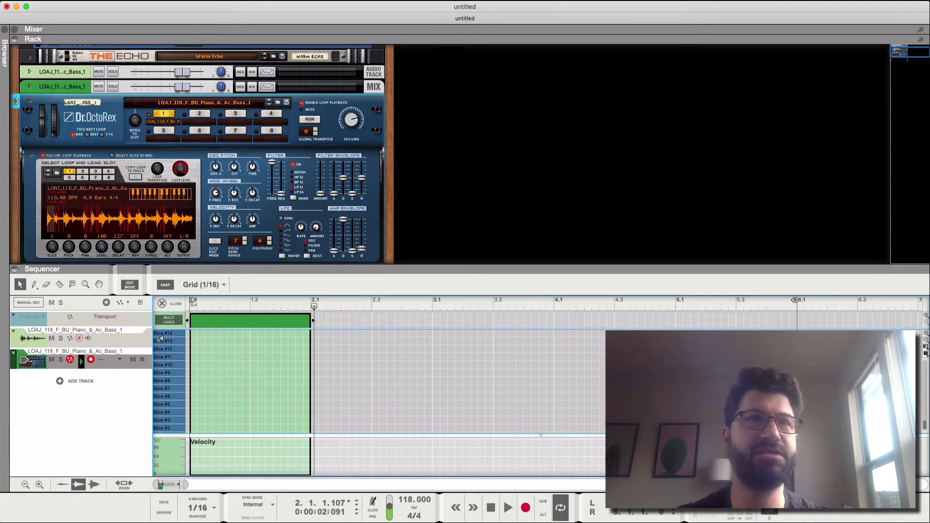
Copy the loop's slices into the clip as notes, mute the original audio track, and exit editing
left_click(141, 222)
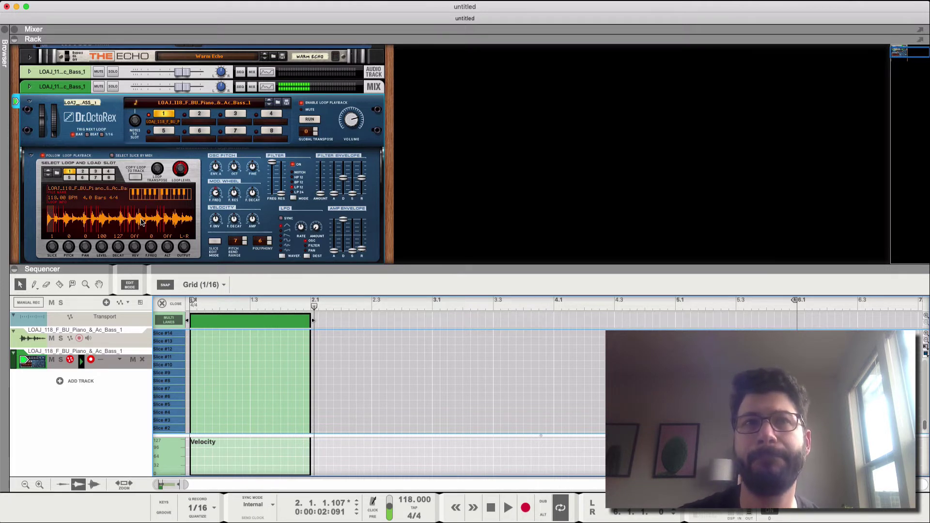
left_click(141, 221)
left_click(142, 222)
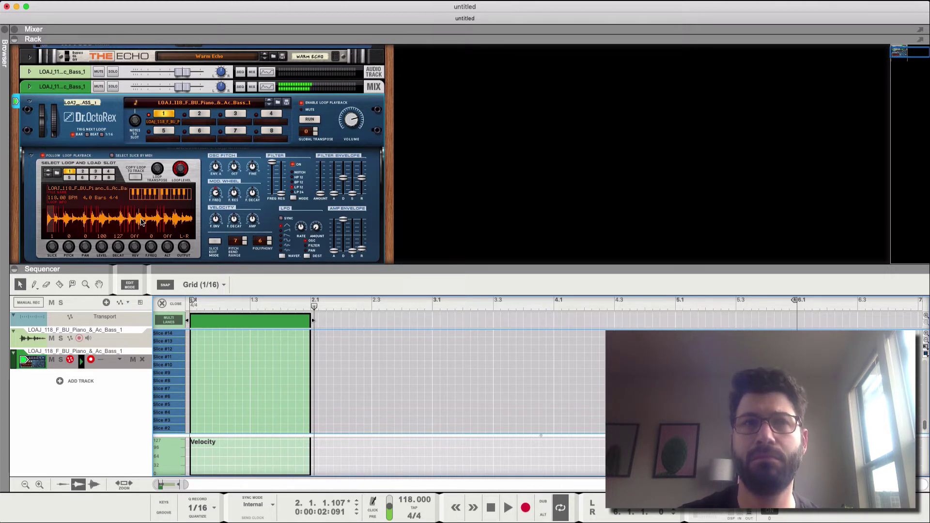
left_click(142, 222)
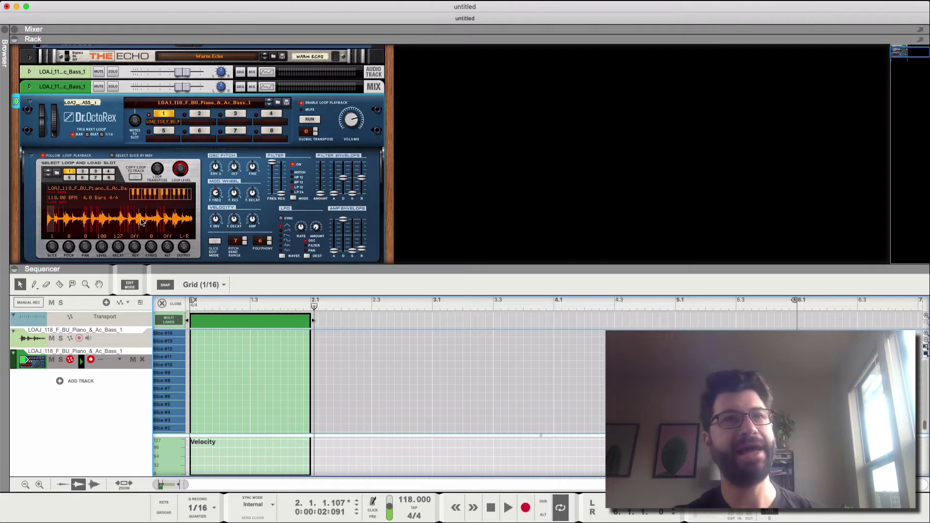
left_click(138, 182)
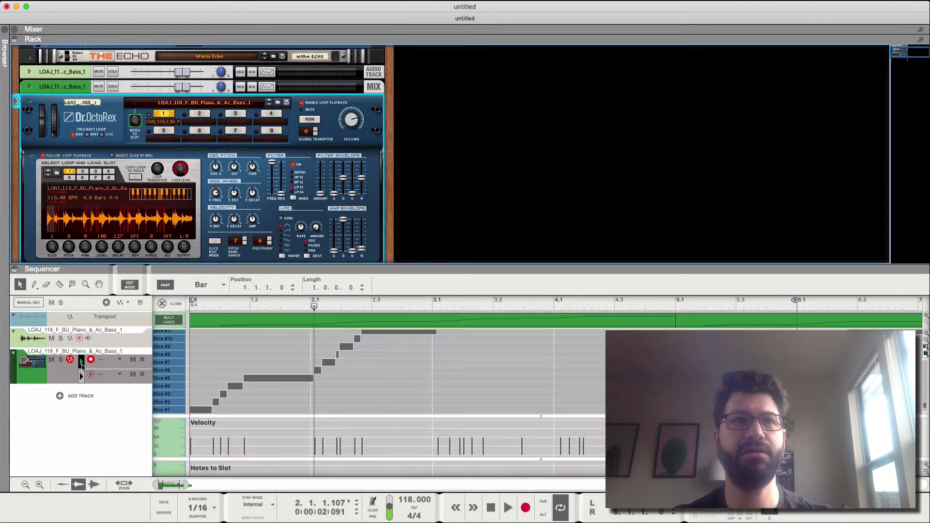
left_click(51, 338)
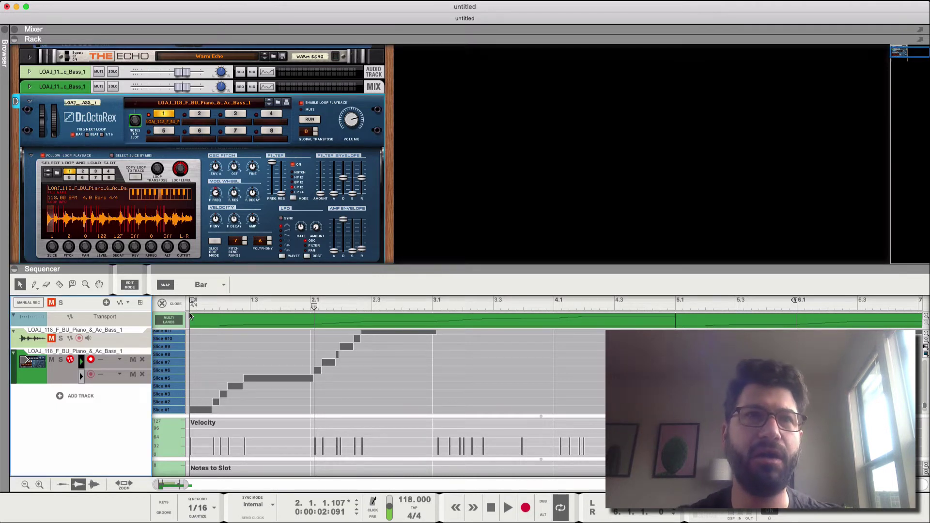
left_click(161, 303)
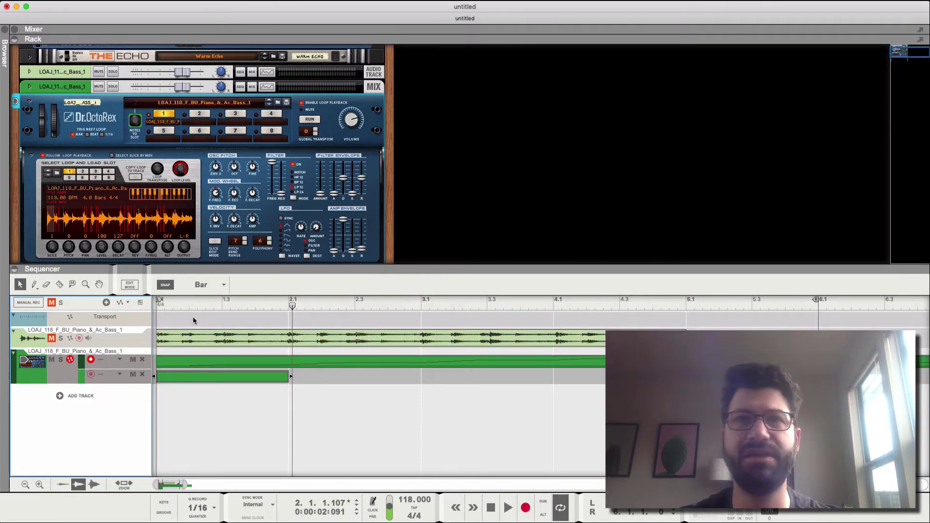
During playback, loop to bar 5 and reshape amp envelope, filter envelope, filter frequency and resonance 28
key("space")
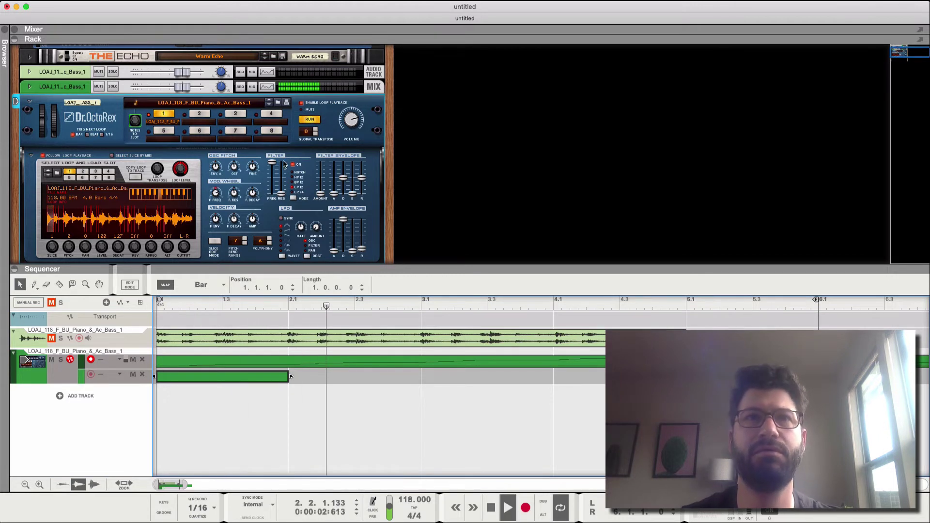
left_click(332, 231)
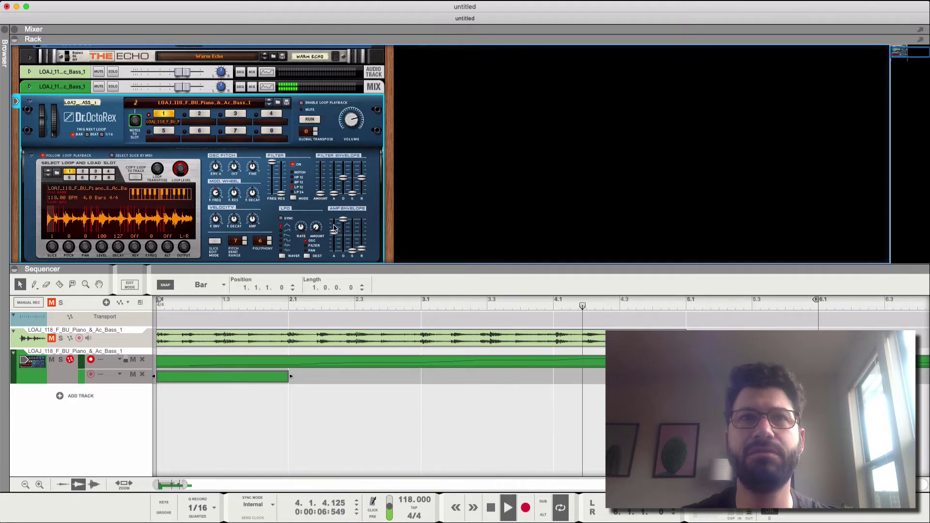
left_click_drag(334, 238, 334, 244)
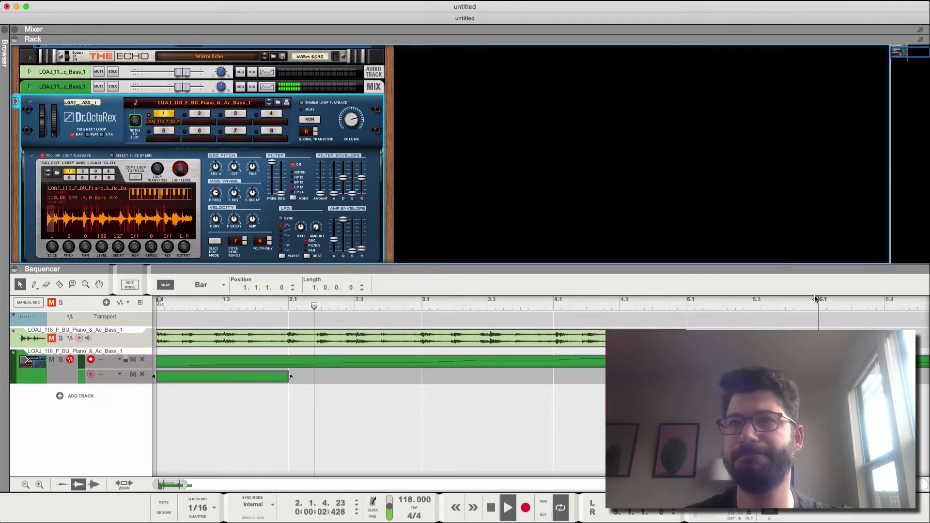
left_click_drag(816, 300, 730, 306)
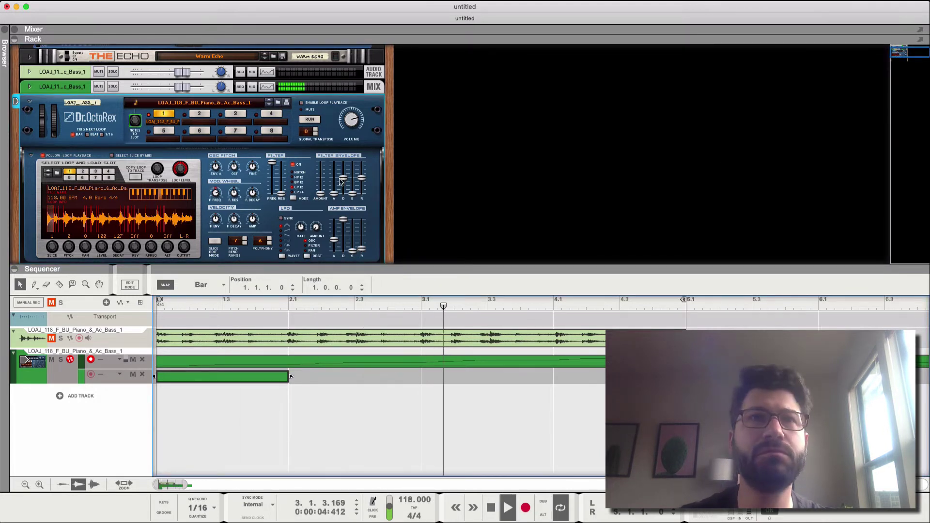
left_click_drag(273, 163, 278, 180)
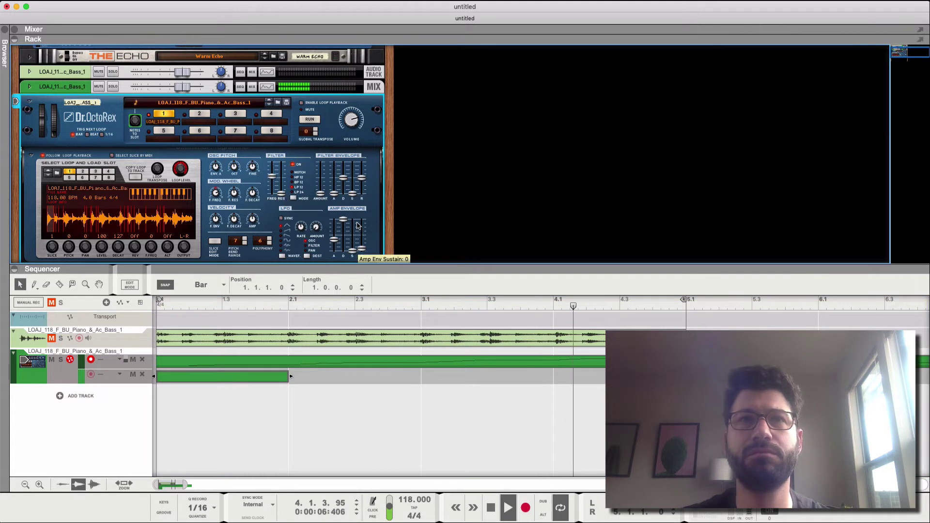
left_click_drag(343, 220, 334, 249)
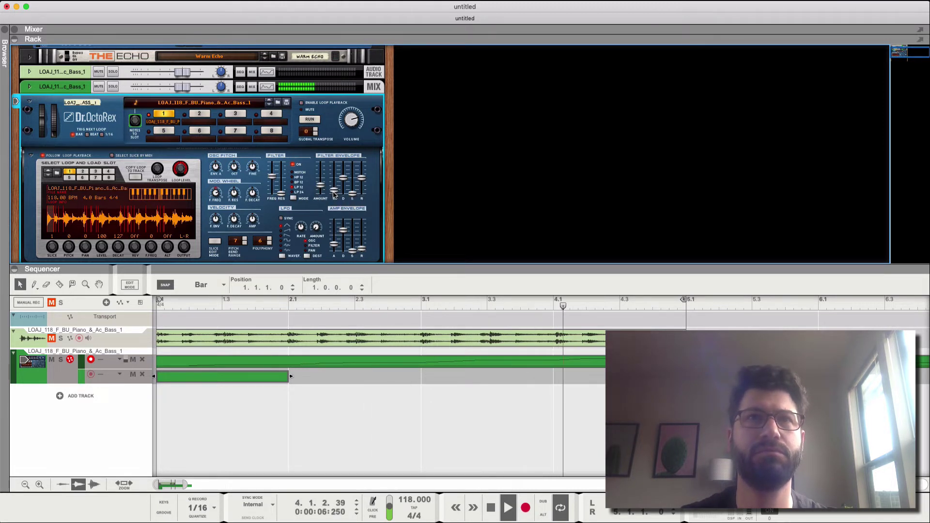
left_click_drag(332, 194, 334, 186)
left_click_drag(278, 201, 280, 184)
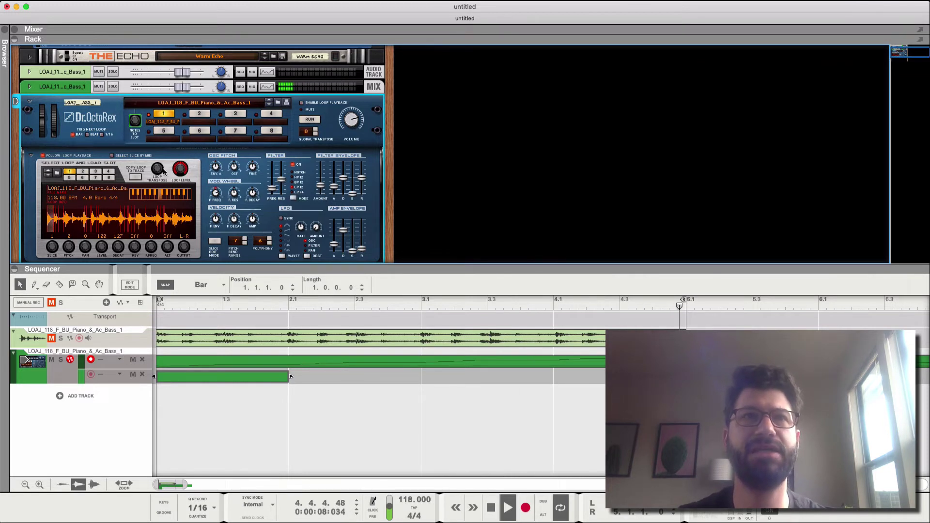
Set Global Transpose to -3, bring the filter frequency to 66, and stop playback
left_click(315, 134)
left_click(315, 136)
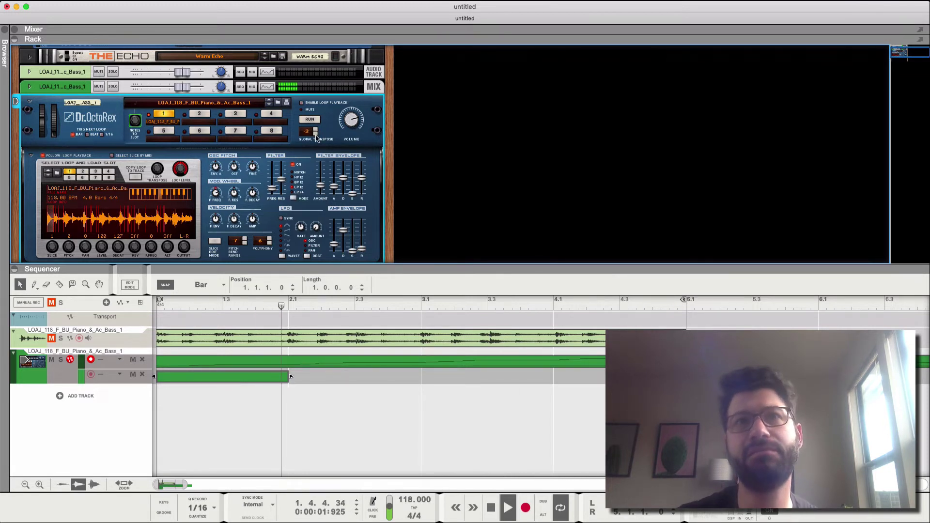
left_click(315, 136)
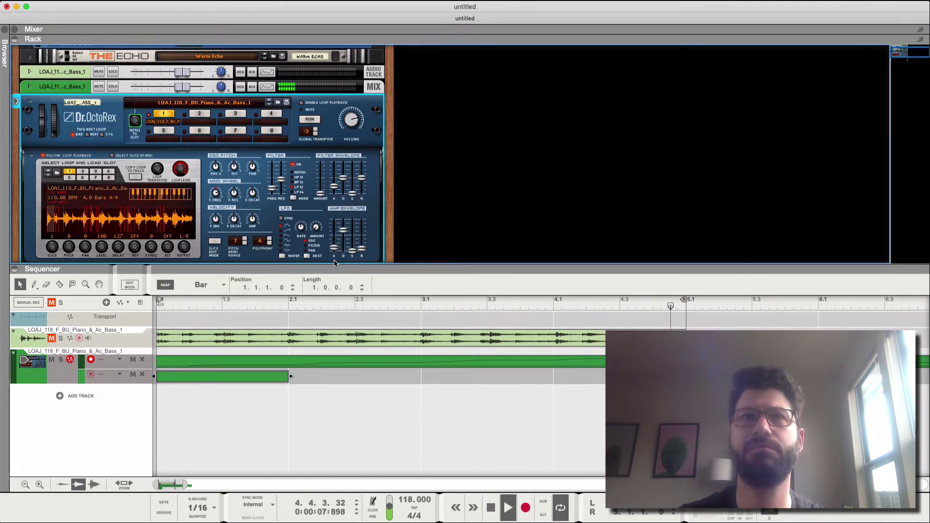
left_click_drag(272, 188, 278, 162)
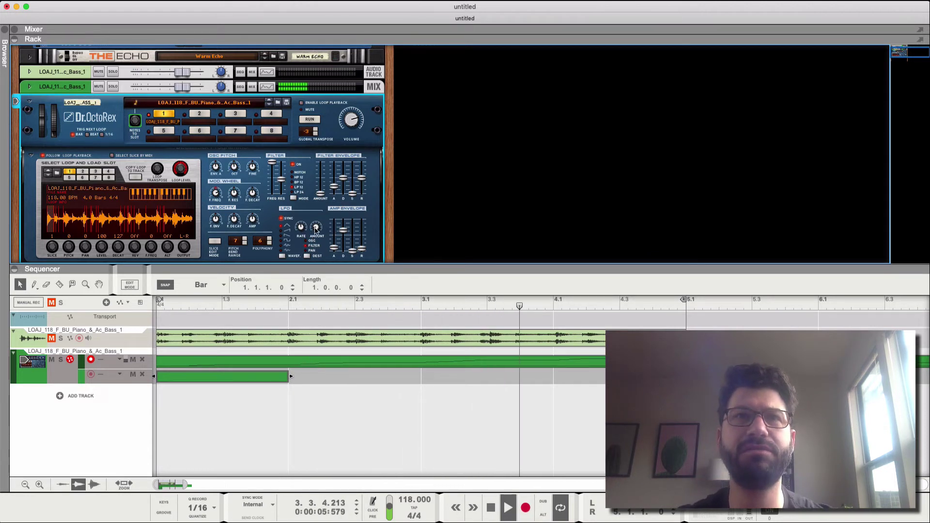
mouse_move(315, 228)
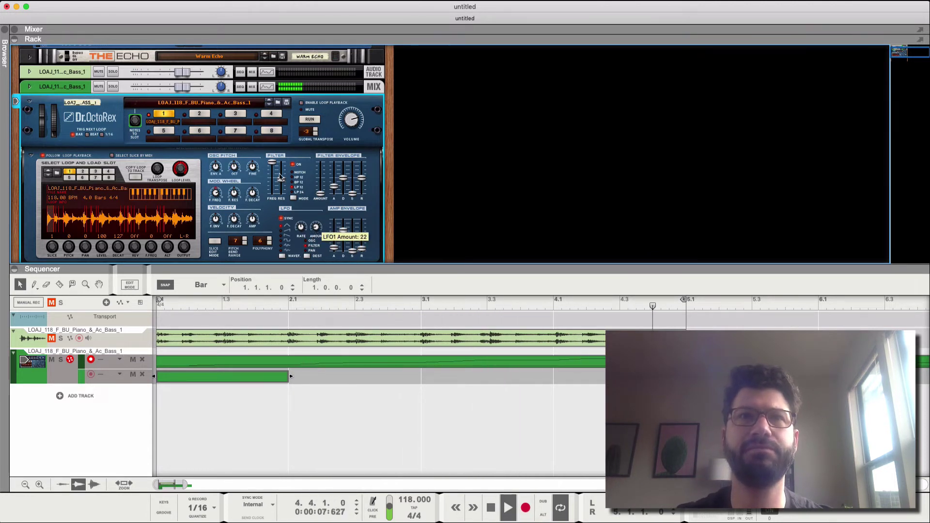
left_click_drag(275, 174, 277, 184)
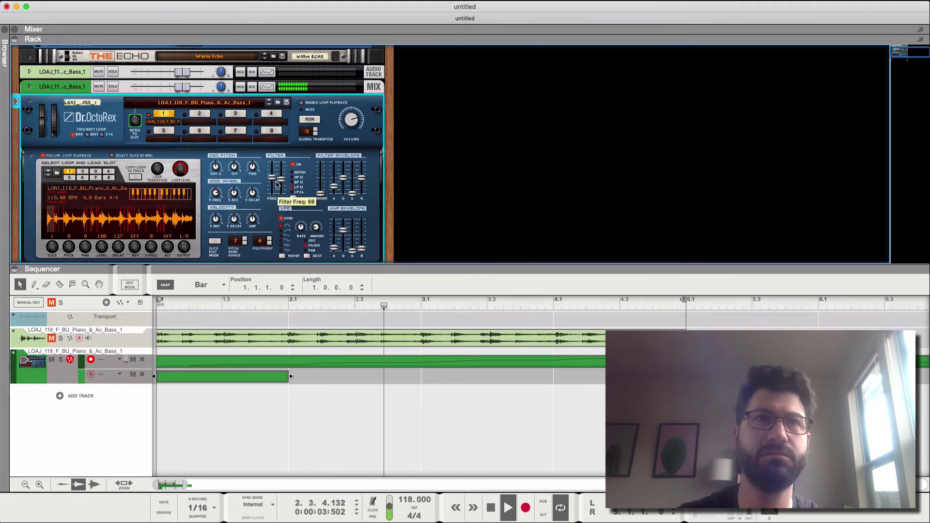
key("space")
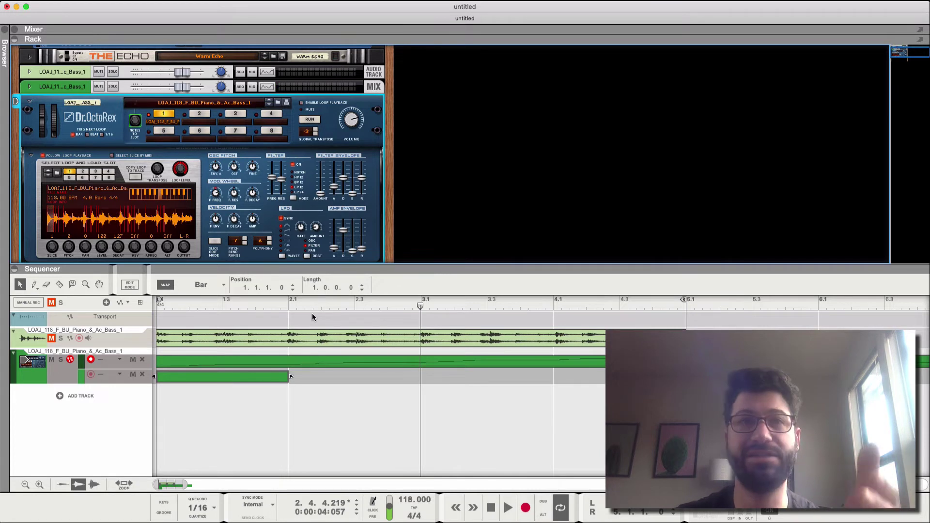
Open the slice clip and bounce it in place to a new audio track
double_click(299, 359)
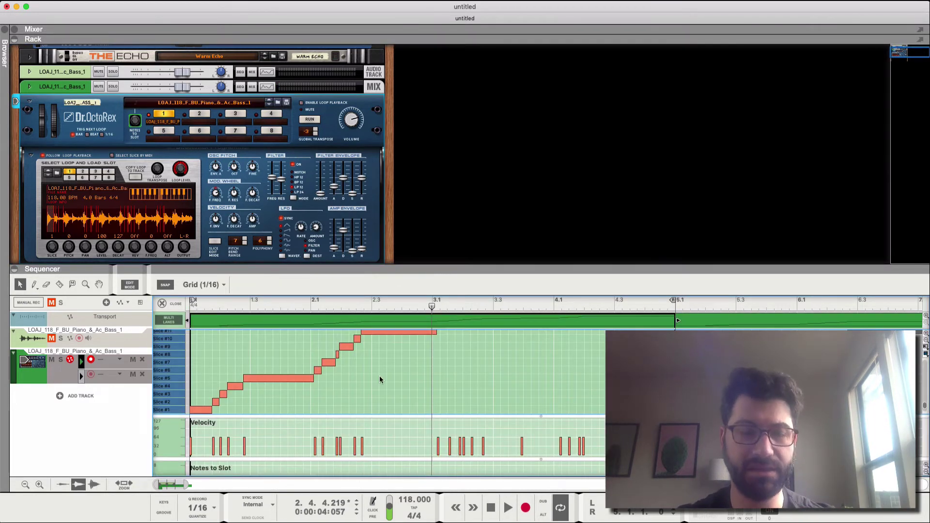
key("super+a")
key("BackSpace")
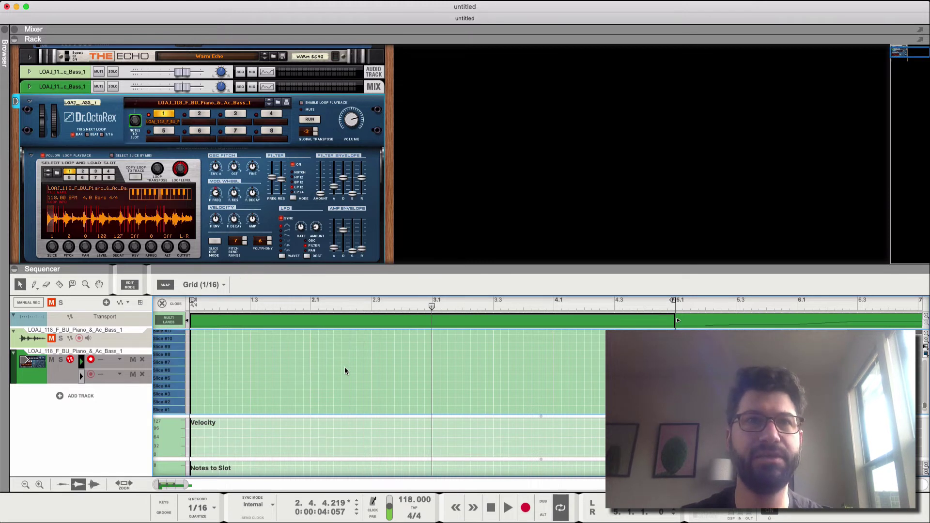
right_click(289, 339)
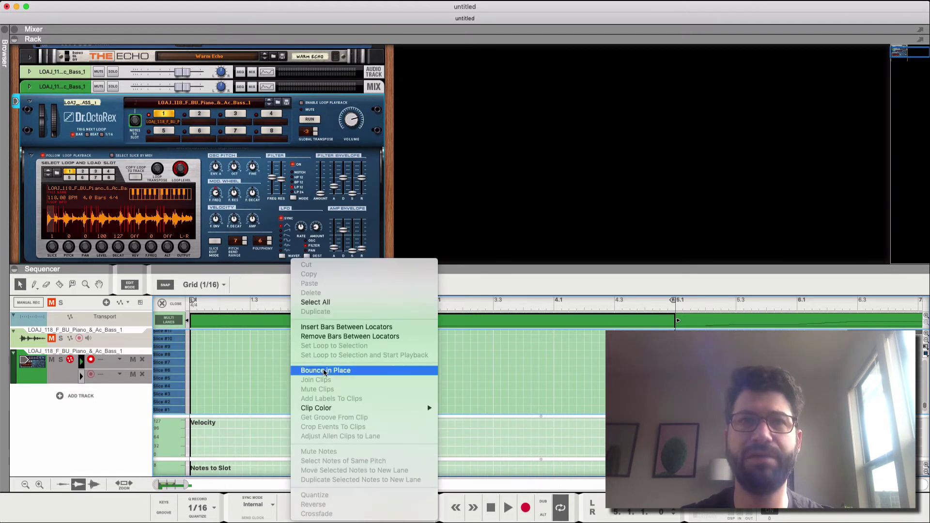
left_click(301, 373)
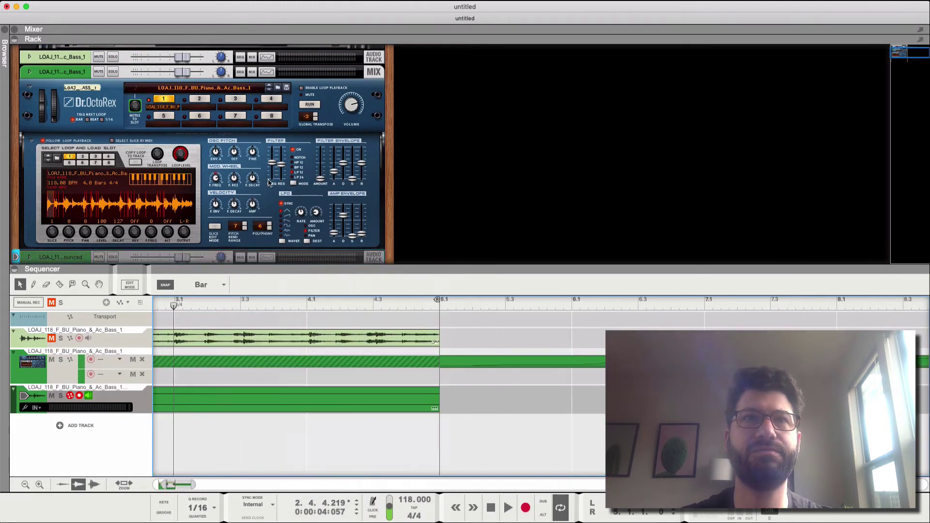
Delete the bounced audio and muted original clips, and move the slice clip back to bar 1
left_click(251, 393)
key("Delete")
left_click(254, 365)
key("Delete")
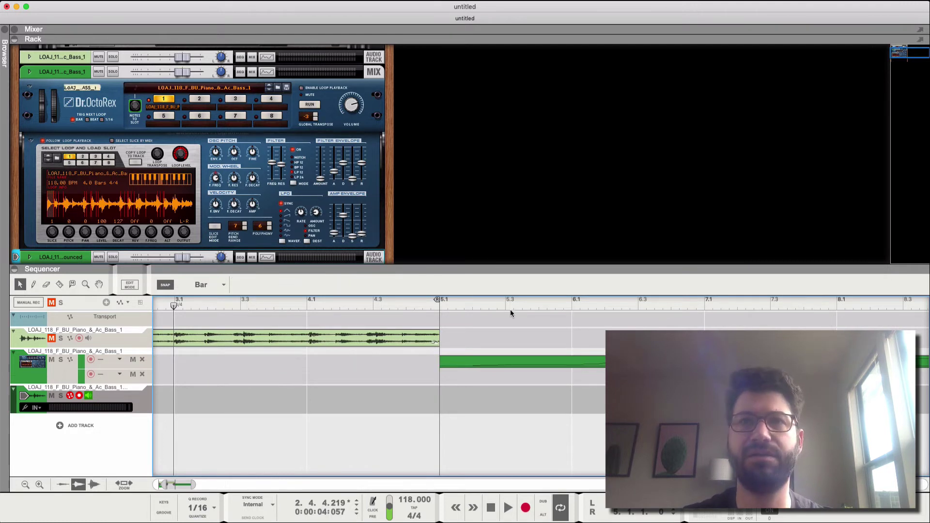
left_click_drag(513, 360, 146, 359)
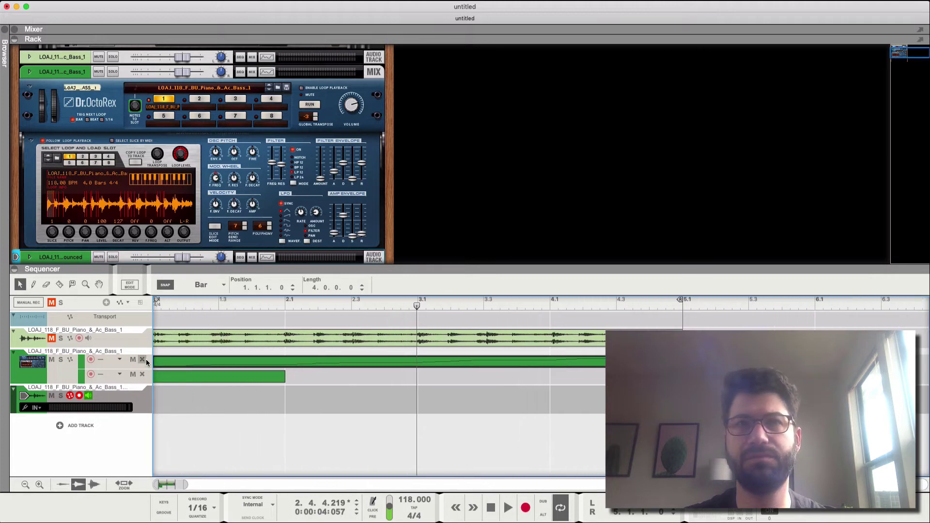
Open the slice clip, place the Tool Window's Tools tab on the right, and select all notes
double_click(265, 361)
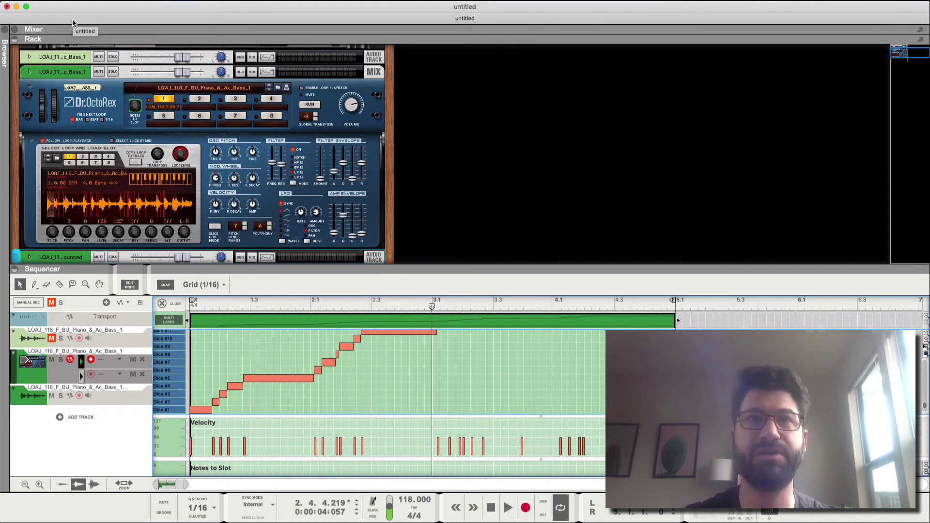
key("F8")
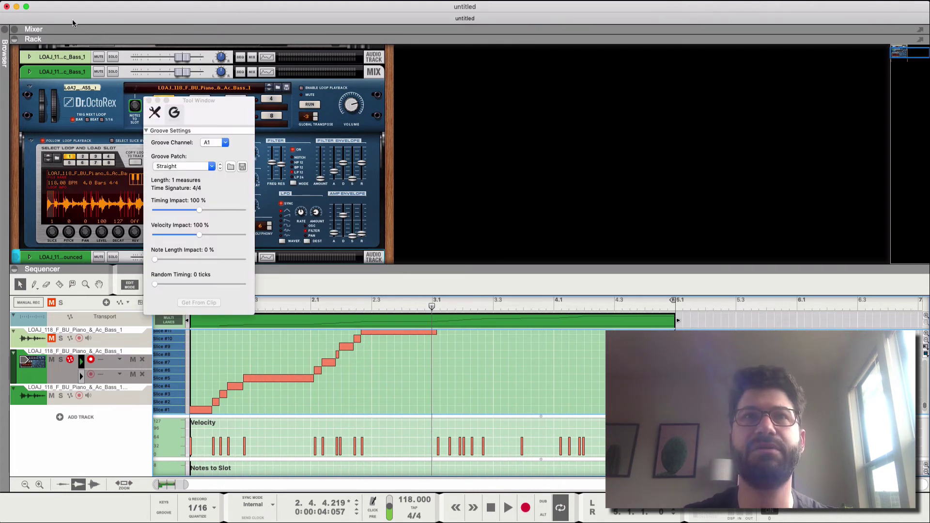
left_click(150, 114)
left_click_drag(227, 107, 772, 95)
key("super+a")
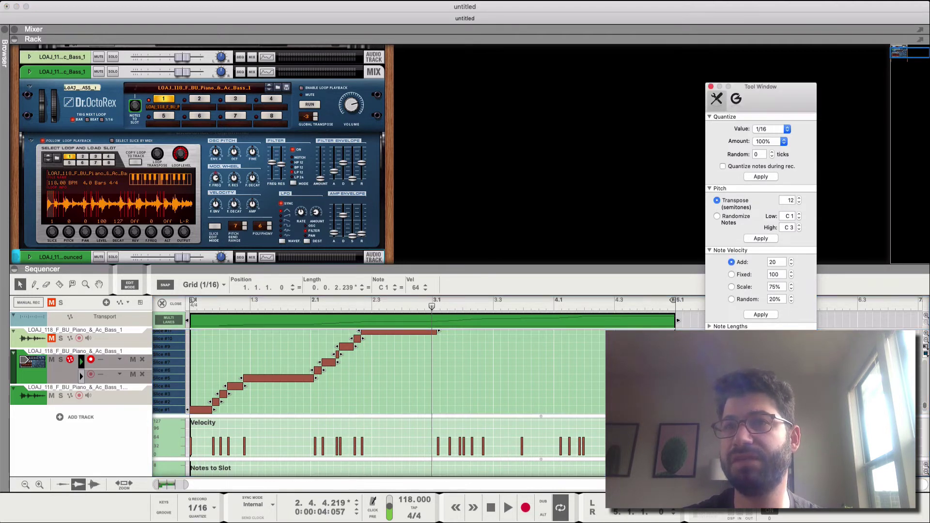
Try random slice pitches, undo them, then open the filter fully and lengthen the amp attack
left_click(548, 313)
key("super+z")
key("space")
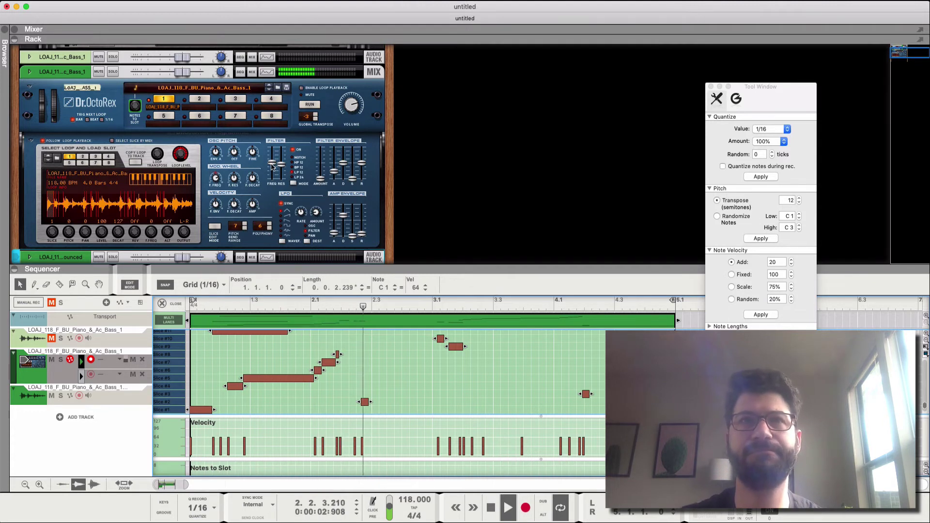
left_click_drag(272, 166, 271, 149)
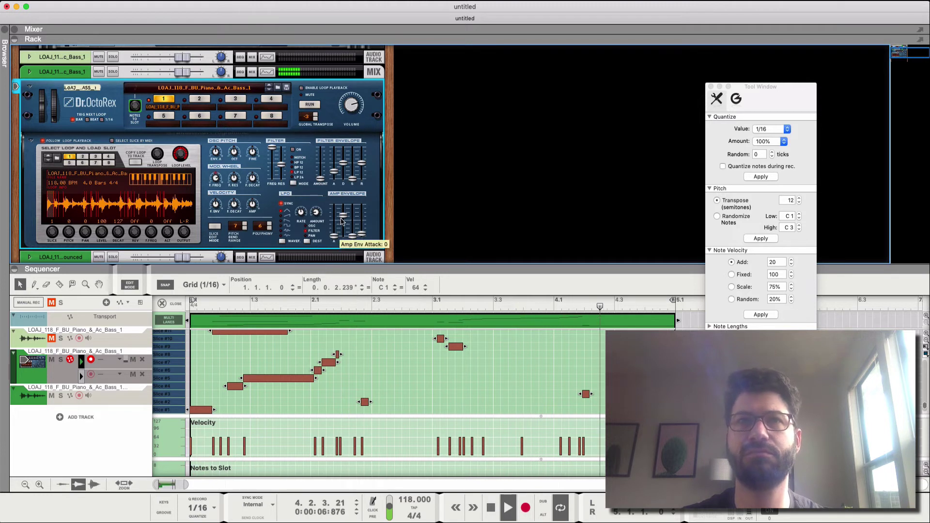
left_click_drag(342, 222, 343, 211)
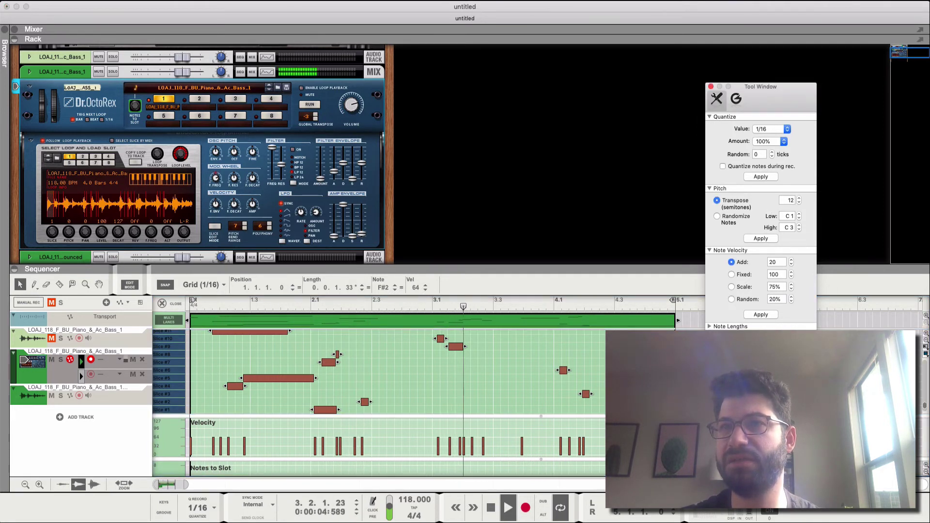
Set the Tool Window's Note Lengths to Sub and halve the slice notes' positions and lengths
left_click(709, 327)
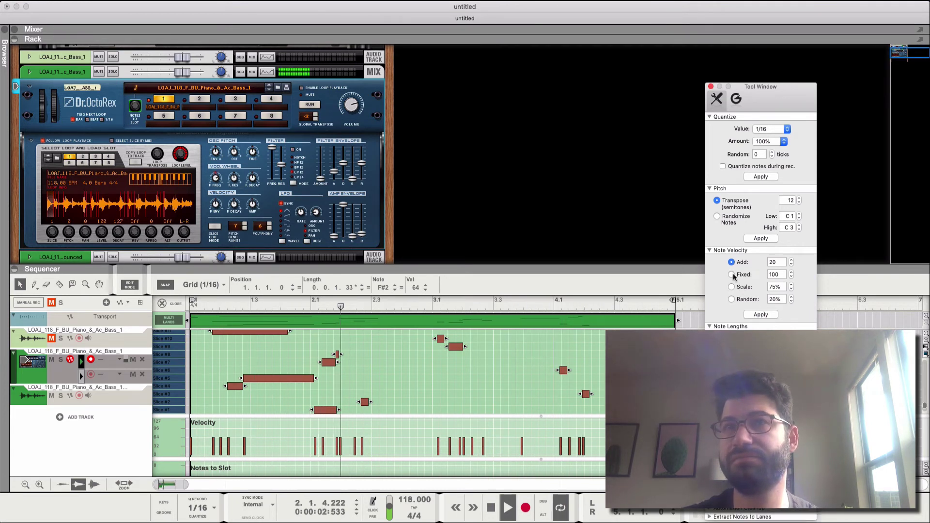
left_click(710, 189)
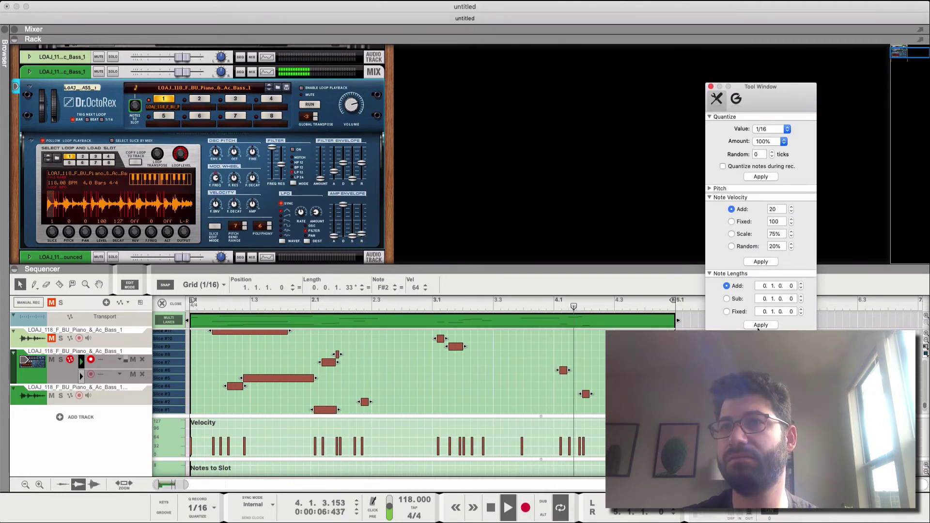
left_click(727, 299)
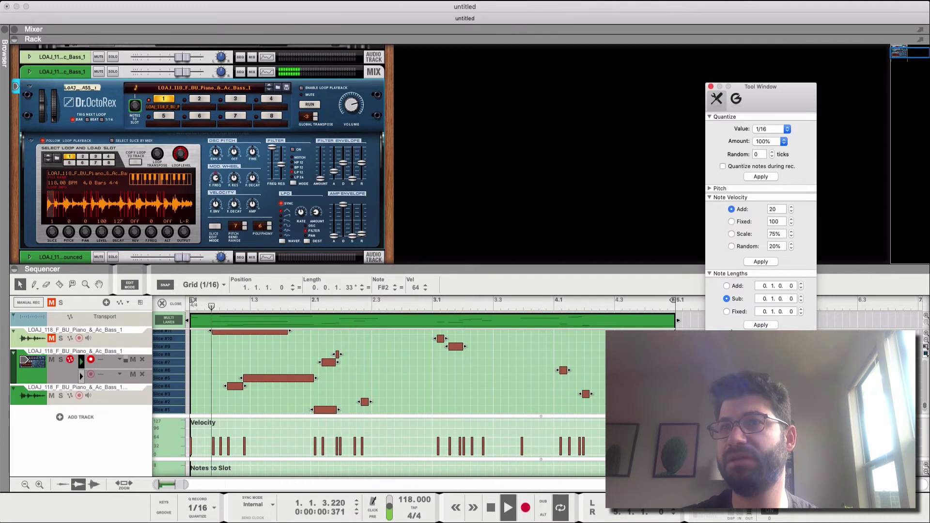
left_click(710, 274)
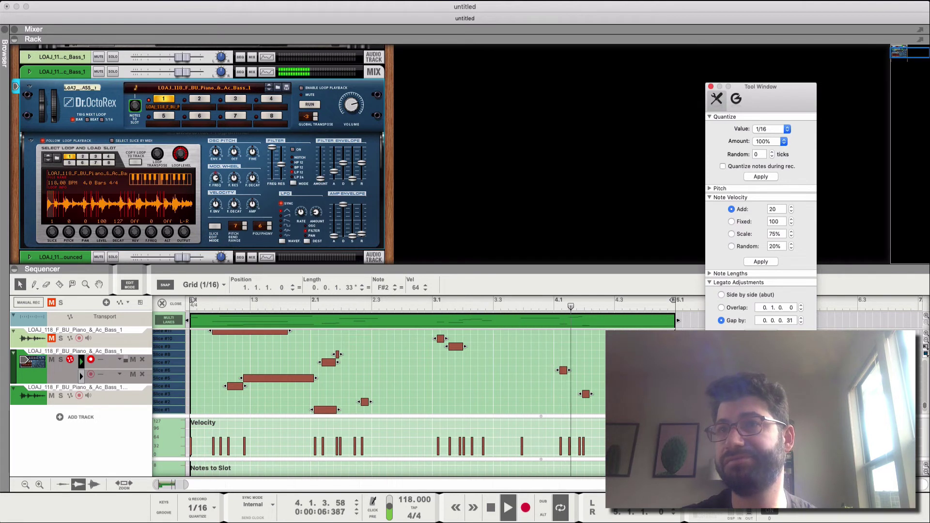
key("super+z")
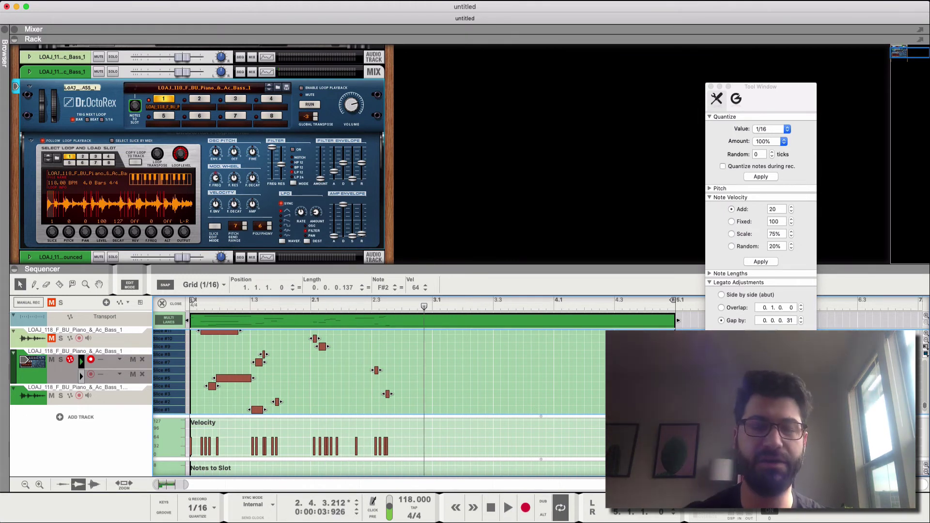
Close the Tool Window and exit Edit Mode back to the track overview
left_click(462, 250)
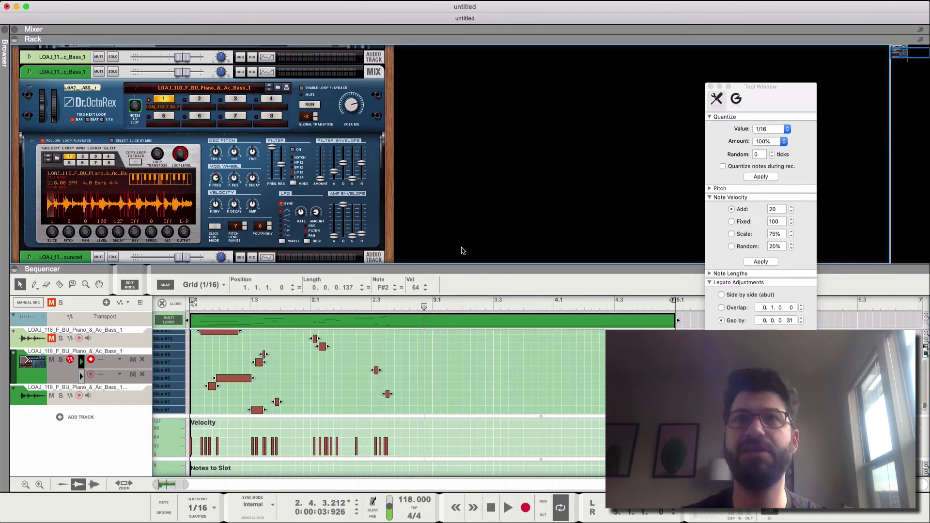
left_click(711, 86)
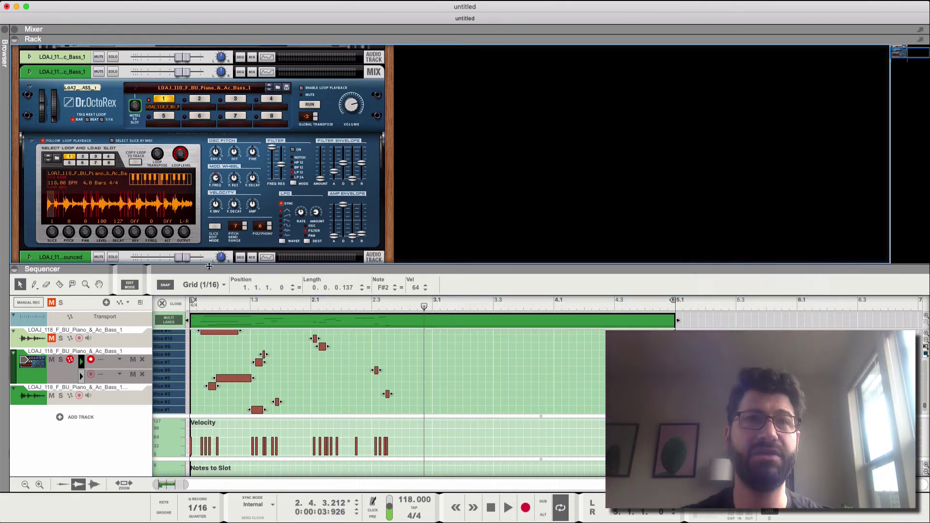
left_click(164, 303)
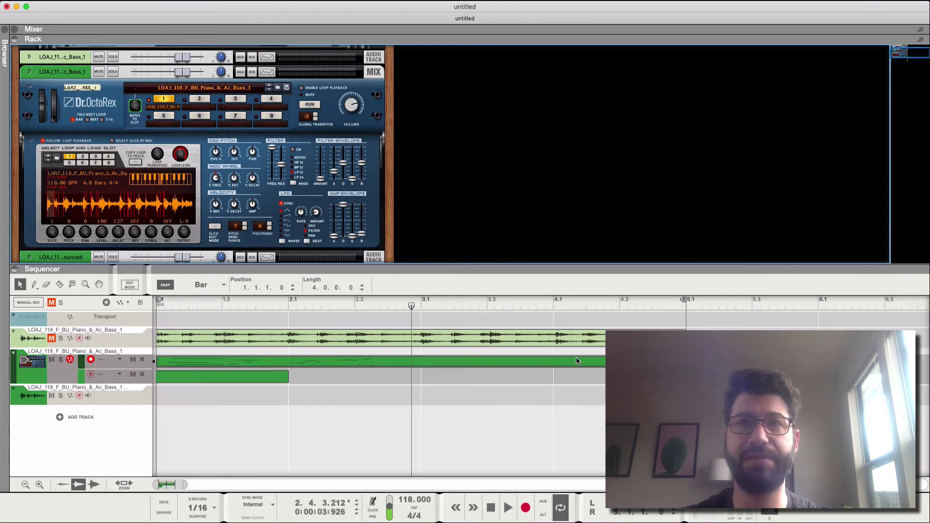
Shorten the Dr.OctoRex note clip to two bars, delete it, then delete the leftover clip
left_click_drag(686, 361, 421, 361)
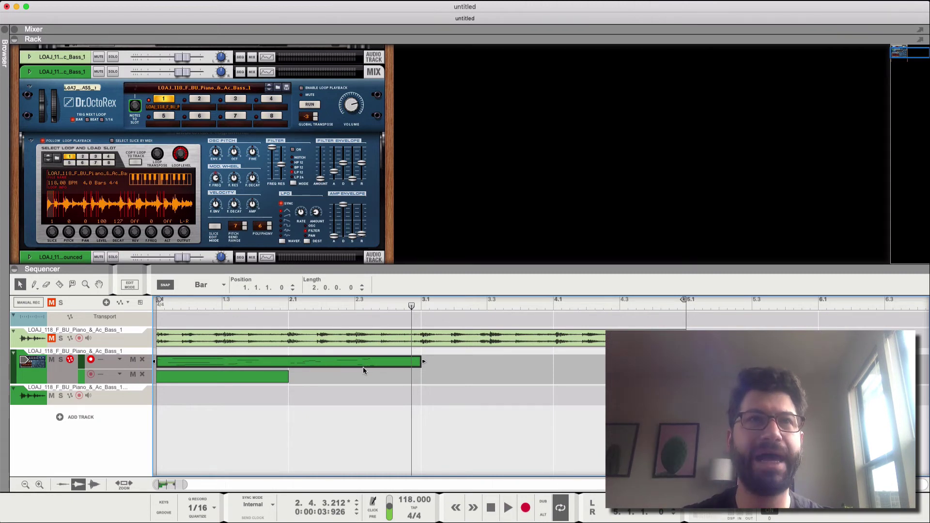
key("Delete")
left_click(319, 339)
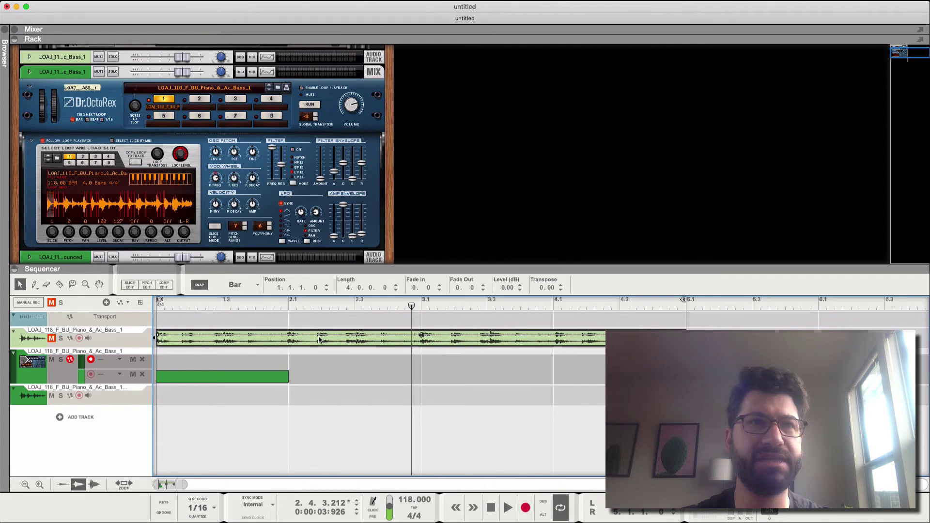
left_click(206, 380)
key("Delete")
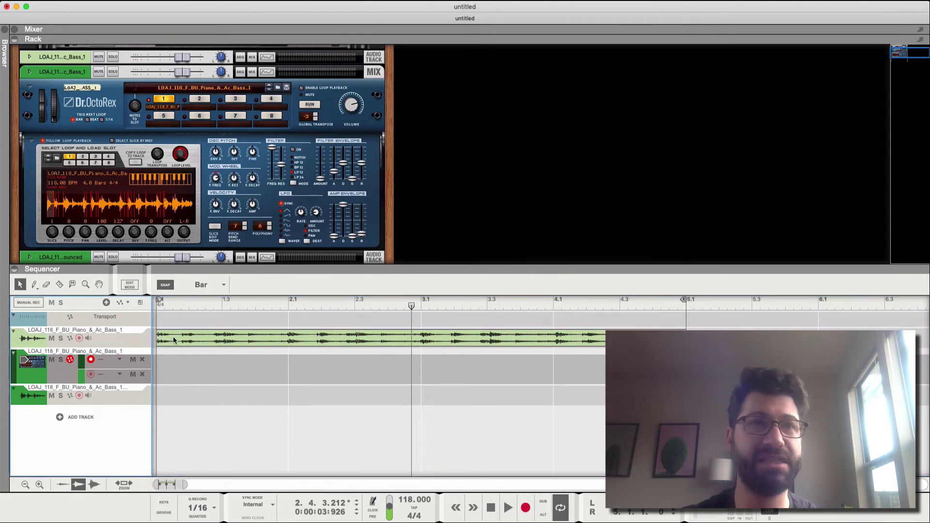
Open the piano and bass clip in Slice Edit and move a slice marker slightly later
double_click(203, 339)
scroll(276, 369, "up", 3)
left_click(142, 285)
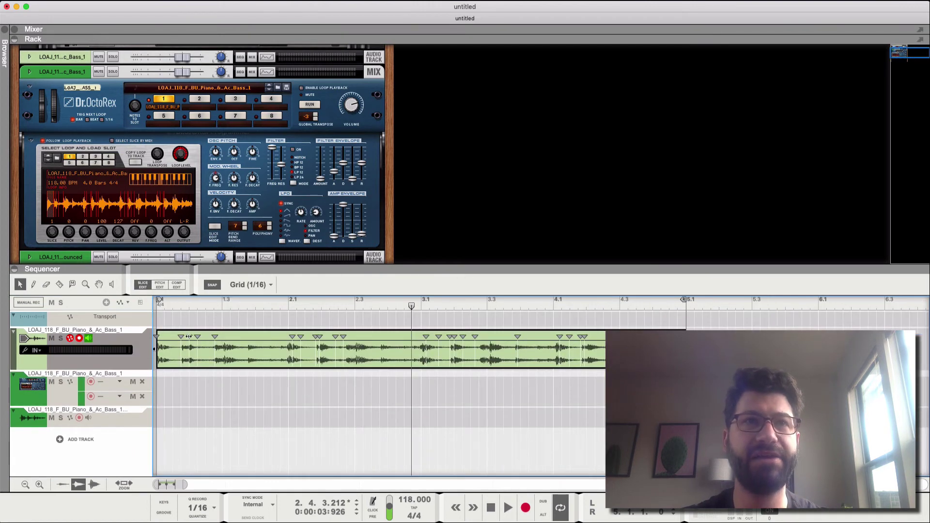
left_click_drag(188, 337, 198, 339)
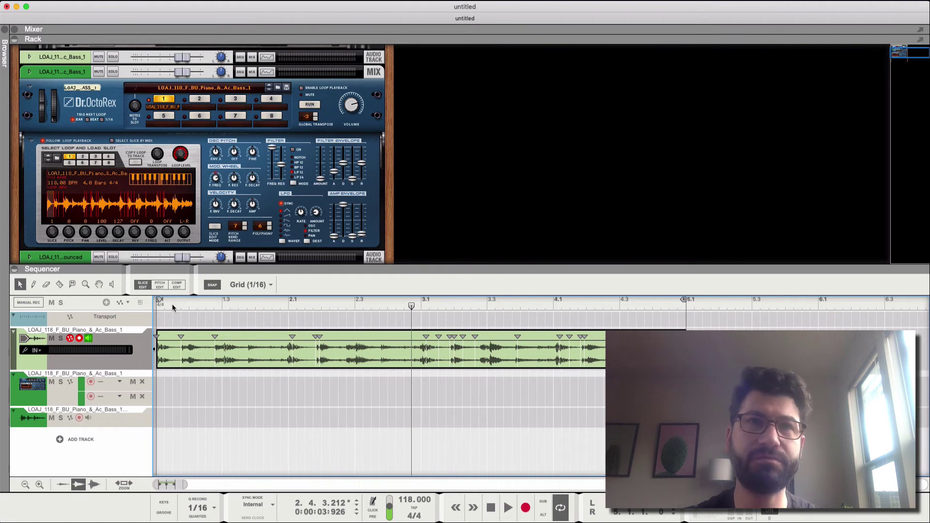
Bounce the sliced piano and bass clip to a REX loop
right_click(202, 356)
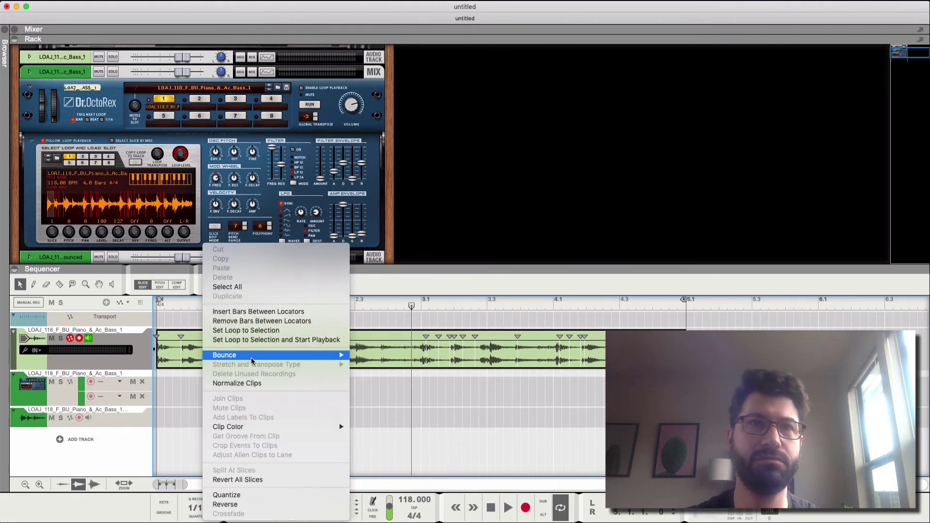
mouse_move(252, 358)
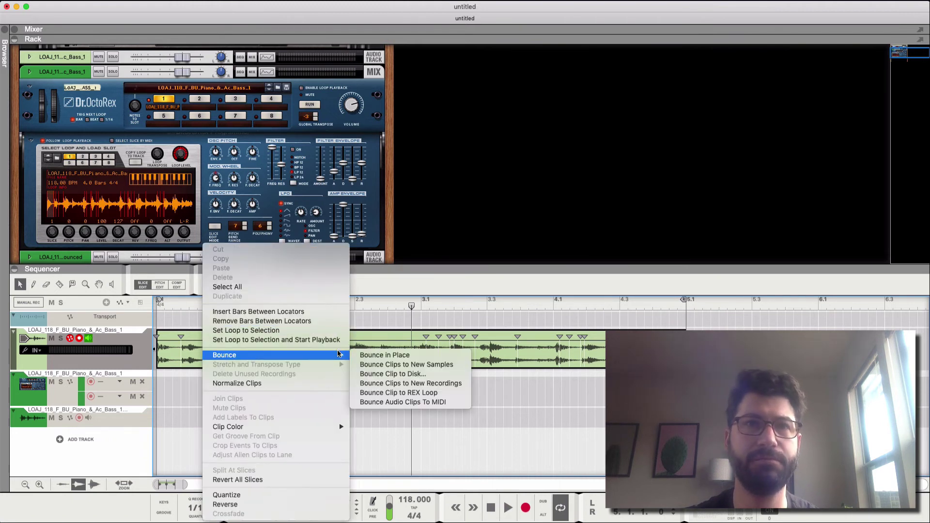
left_click(367, 393)
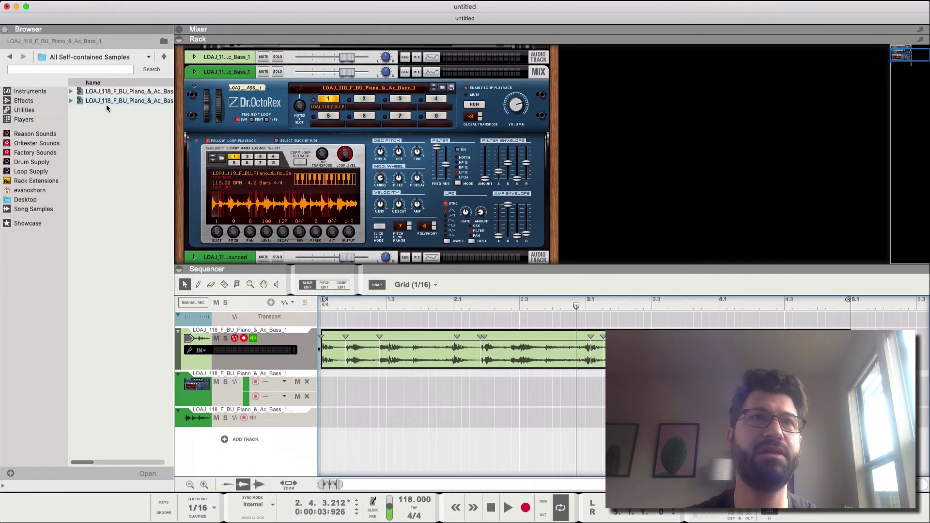
Load the newly bounced REX file from the Browser into Dr.OctoRex and stop the preview
left_click_drag(106, 103, 259, 163)
left_click_drag(118, 93, 237, 142)
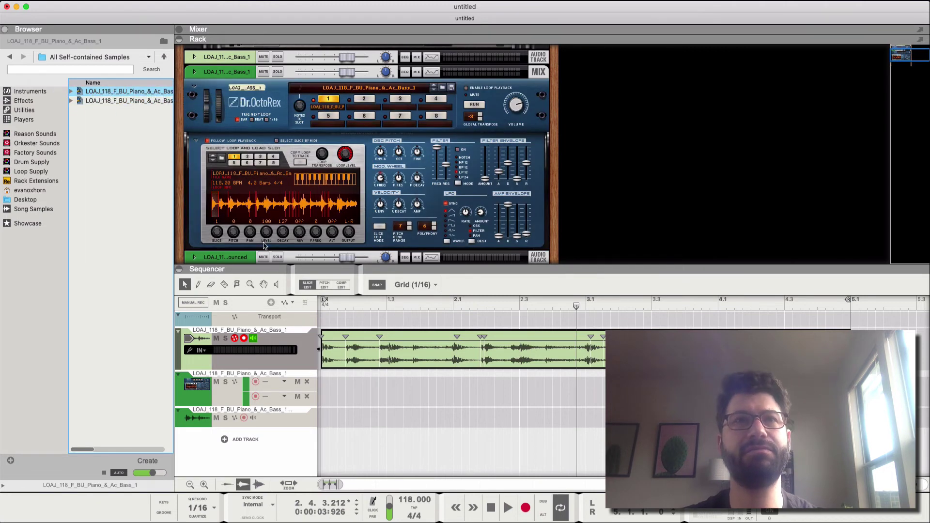
left_click(103, 472)
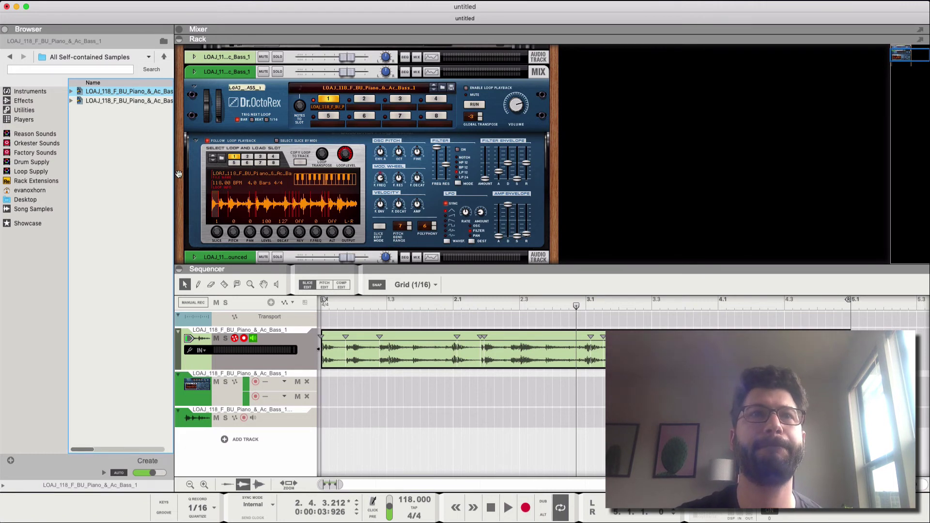
Select the Dr.OctoRex device and record-arm its sequencer track
left_click(194, 162)
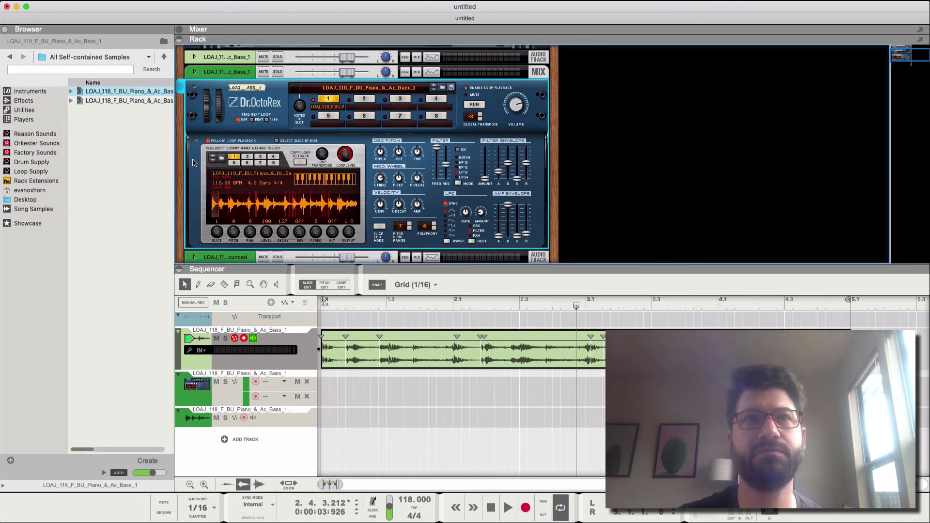
left_click(187, 93)
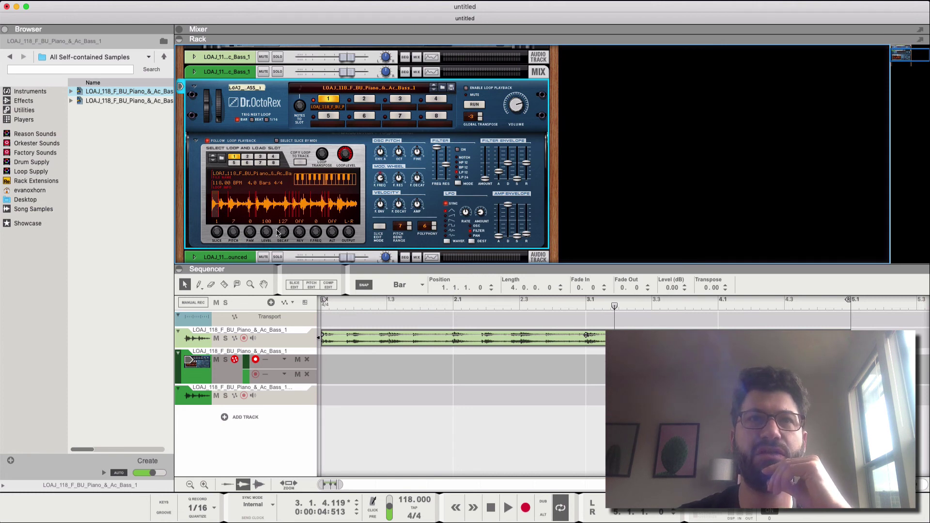
Lower the first slice's level and filter frequency, start the loop, and pan it further right
left_click_drag(270, 236, 270, 239)
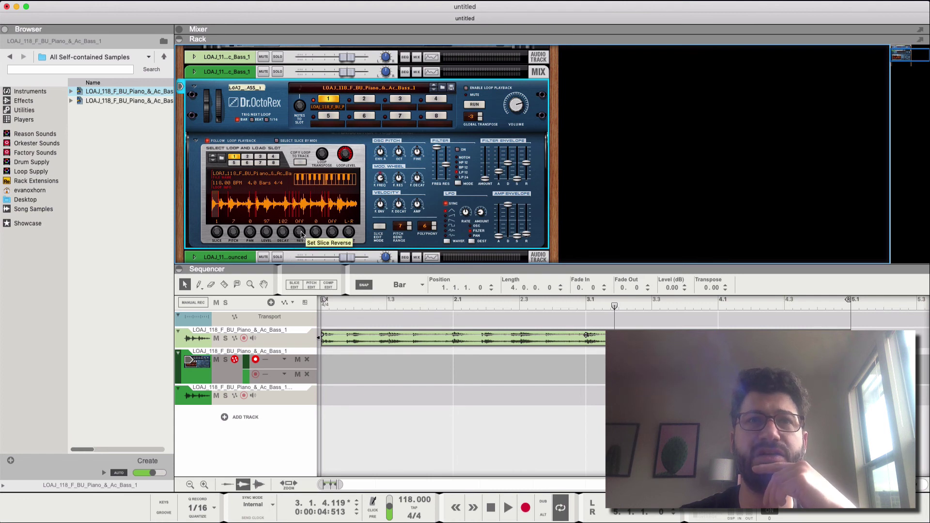
left_click_drag(316, 236, 327, 256)
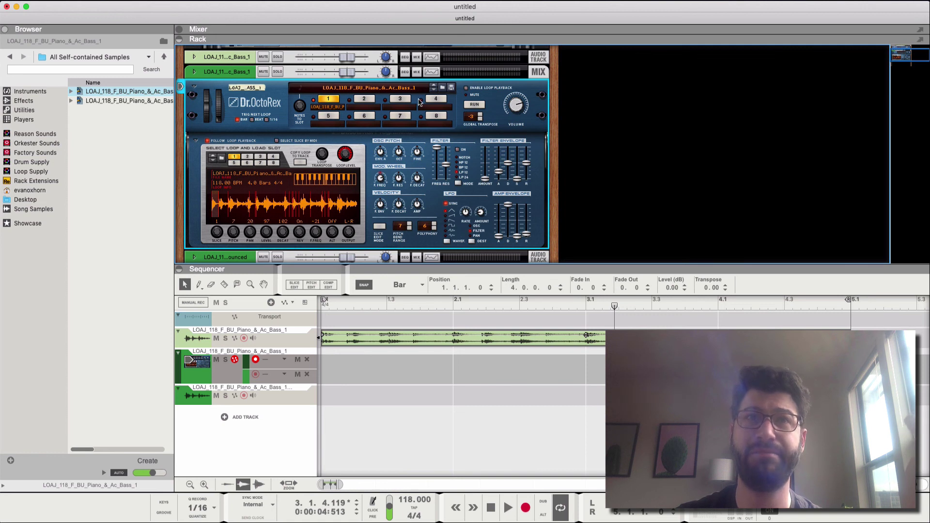
left_click(474, 105)
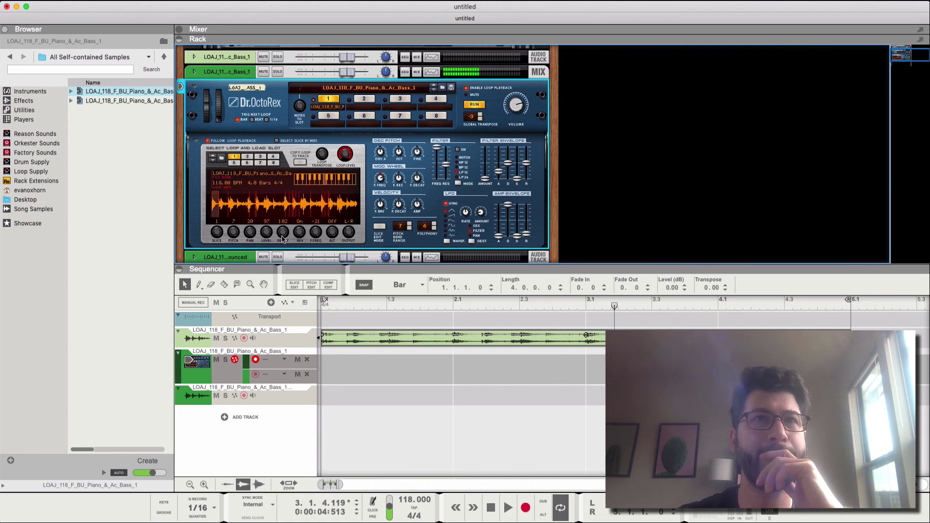
left_click_drag(251, 233, 252, 98)
Pan slice 2 hard left and raise its pitch
left_click(221, 208)
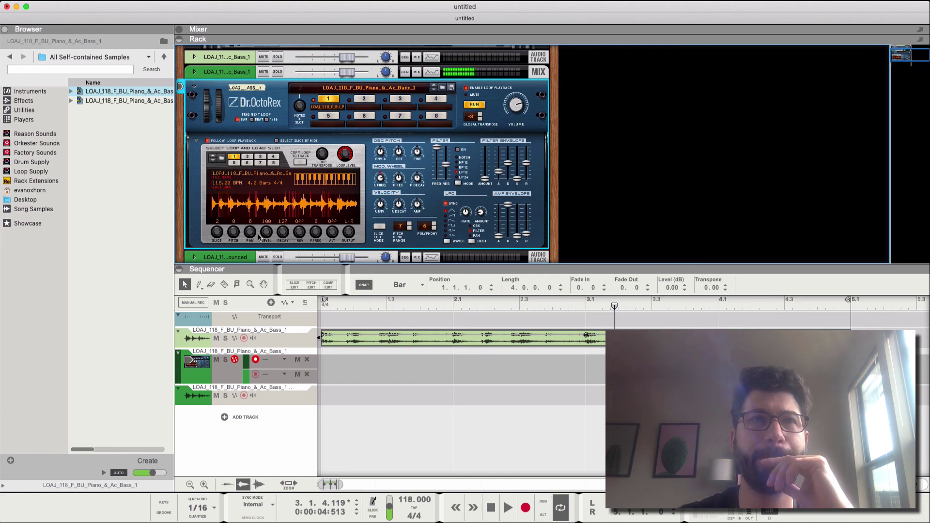
left_click_drag(259, 236, 264, 376)
left_click_drag(233, 238, 233, 208)
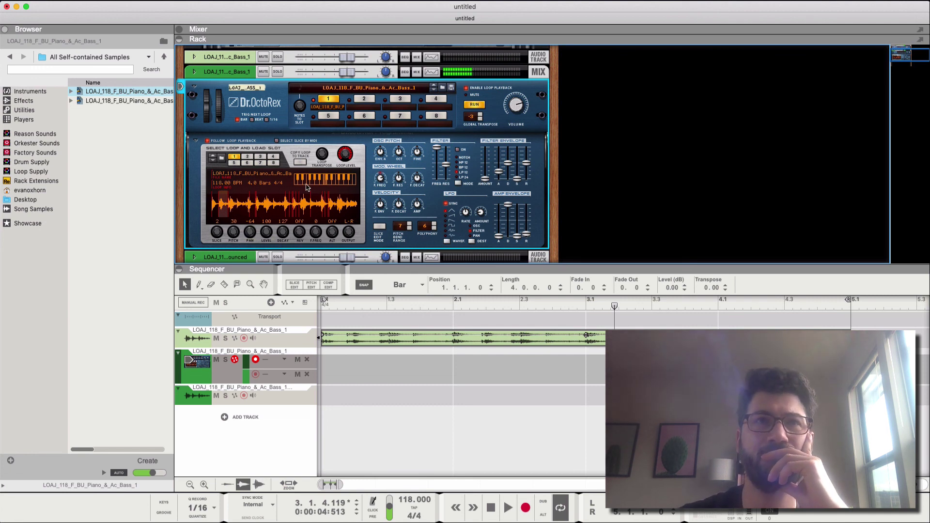
Set slice 6's pitch to -9, then stop the loop
left_click(270, 218)
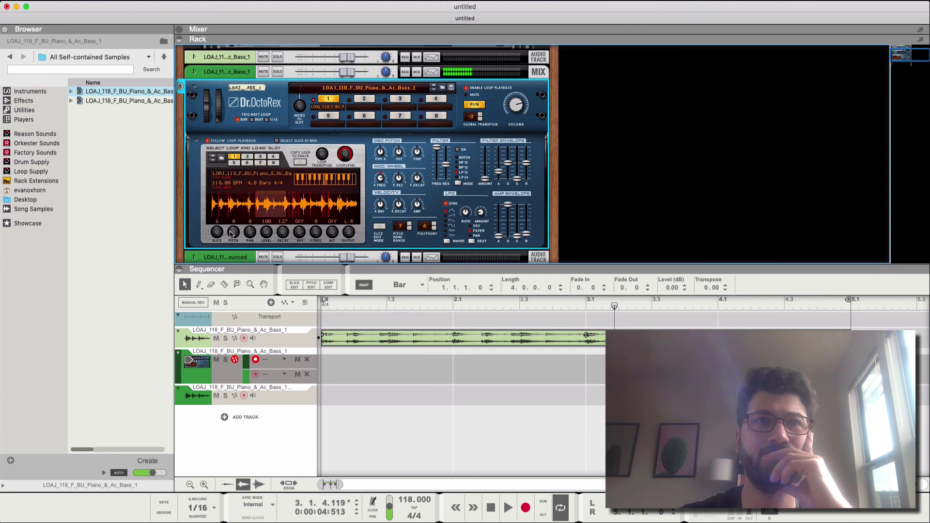
left_click_drag(231, 233, 282, 247)
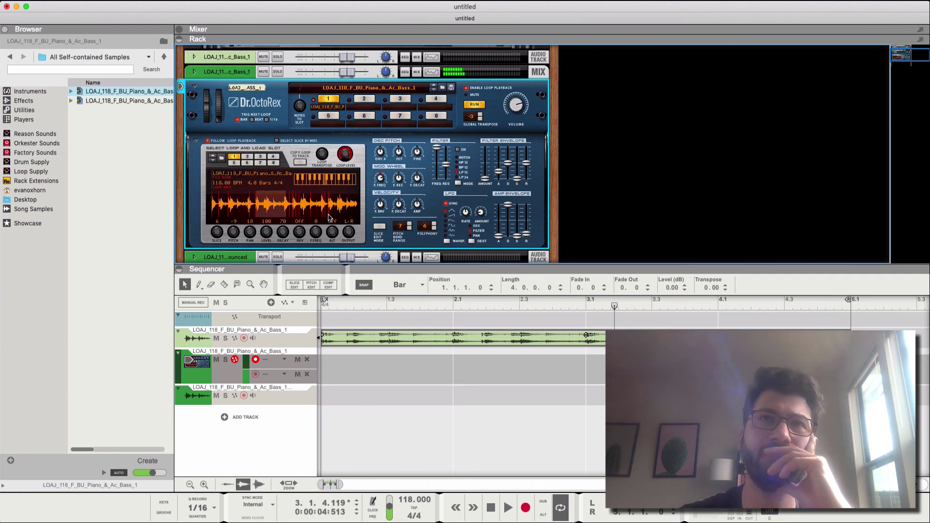
left_click(474, 106)
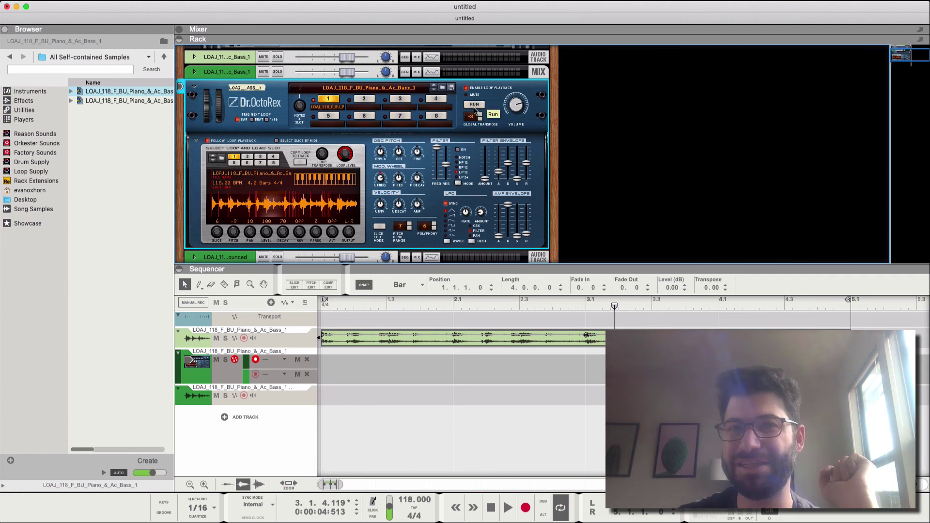